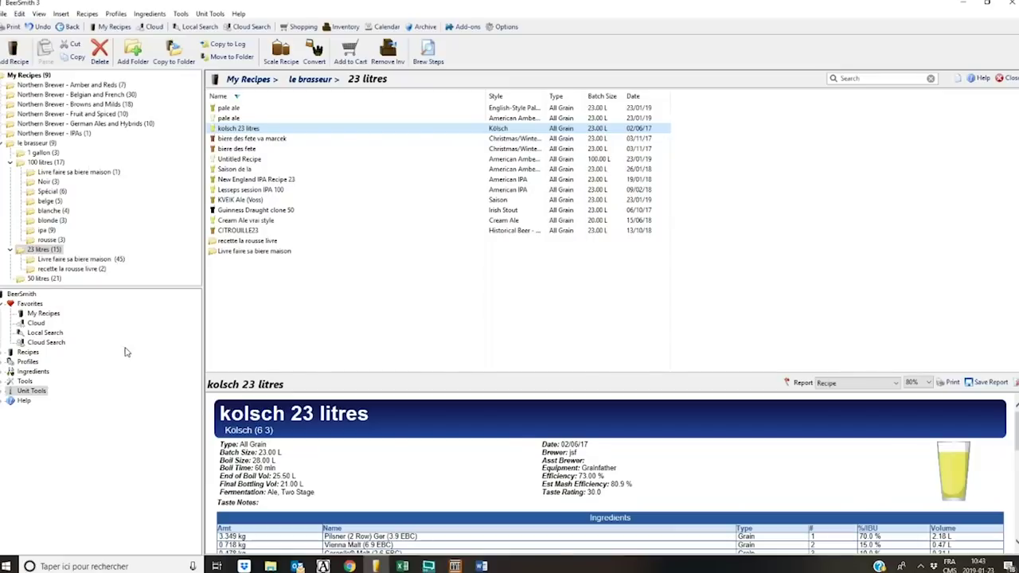
# Step: Browse the Fermentables ingredient list and review the fermentable add-ons that can be installed
pyautogui.click(3, 304)
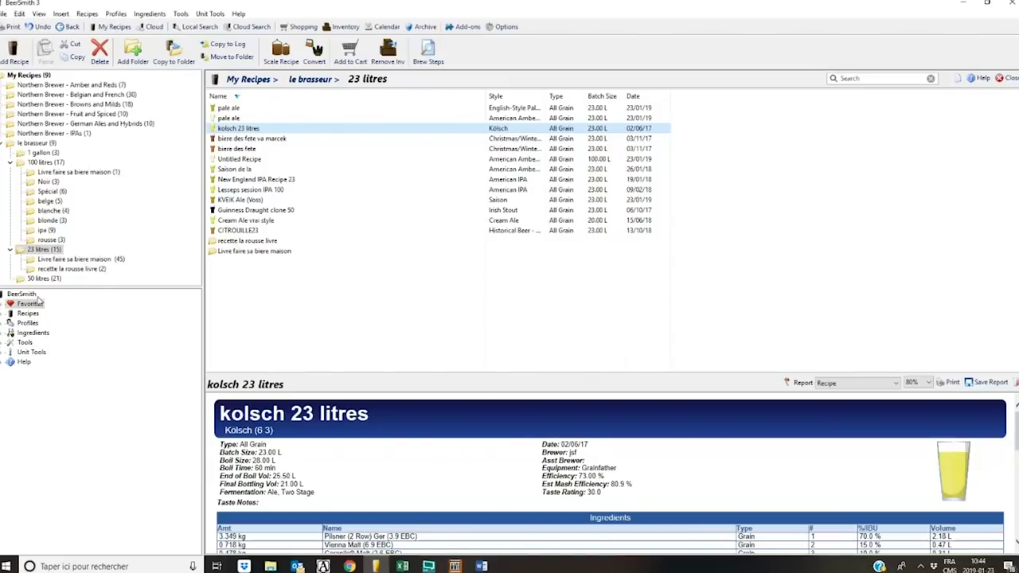
pyautogui.click(4, 333)
pyautogui.click(61, 355)
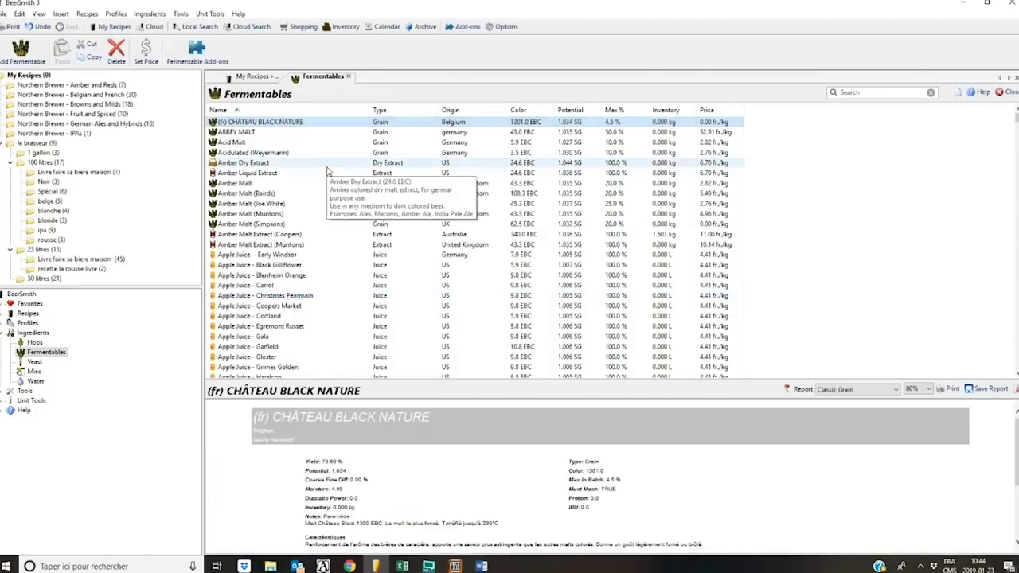
pyautogui.scroll(-15, 322, 207)
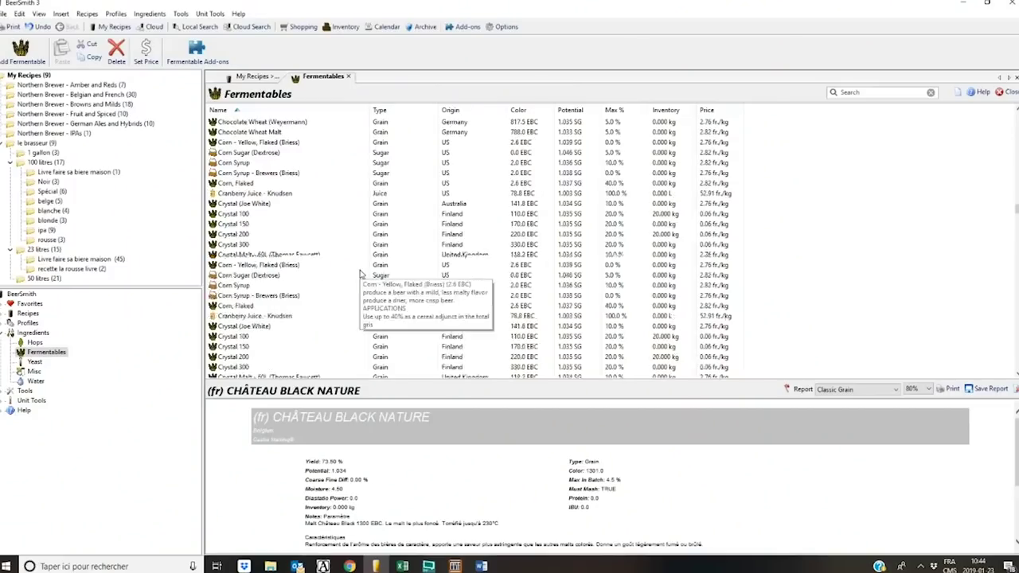
pyautogui.scroll(-15, 369, 273)
pyautogui.scroll(-6, 368, 273)
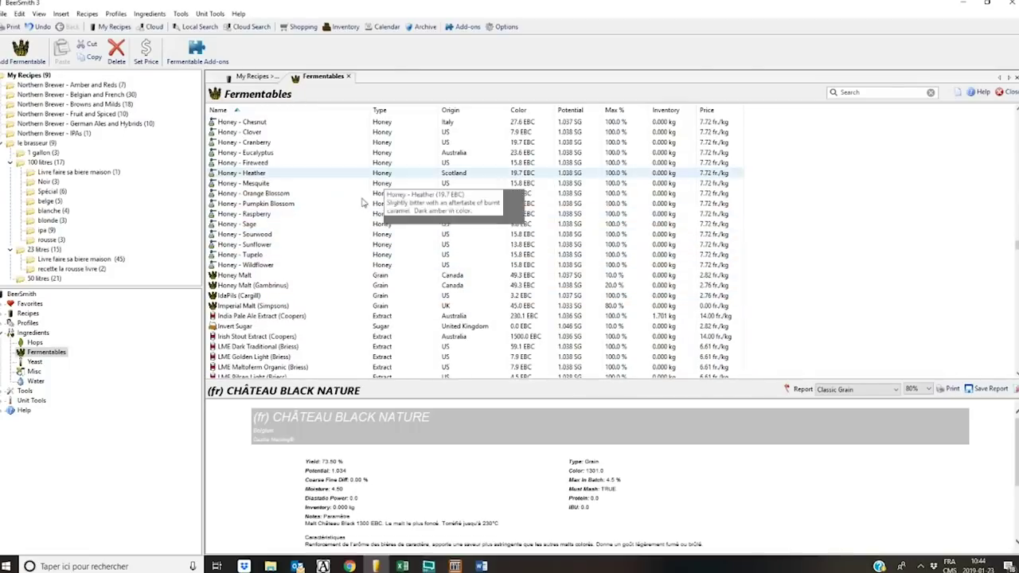
pyautogui.scroll(-2, 389, 251)
pyautogui.scroll(-20, 389, 251)
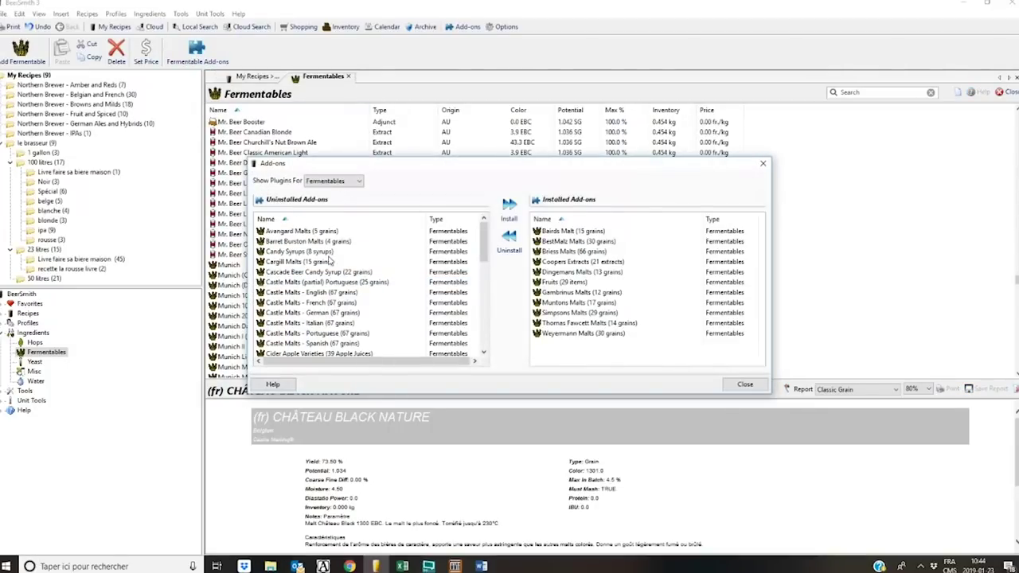
pyautogui.scroll(-5, 333, 231)
pyautogui.click(741, 385)
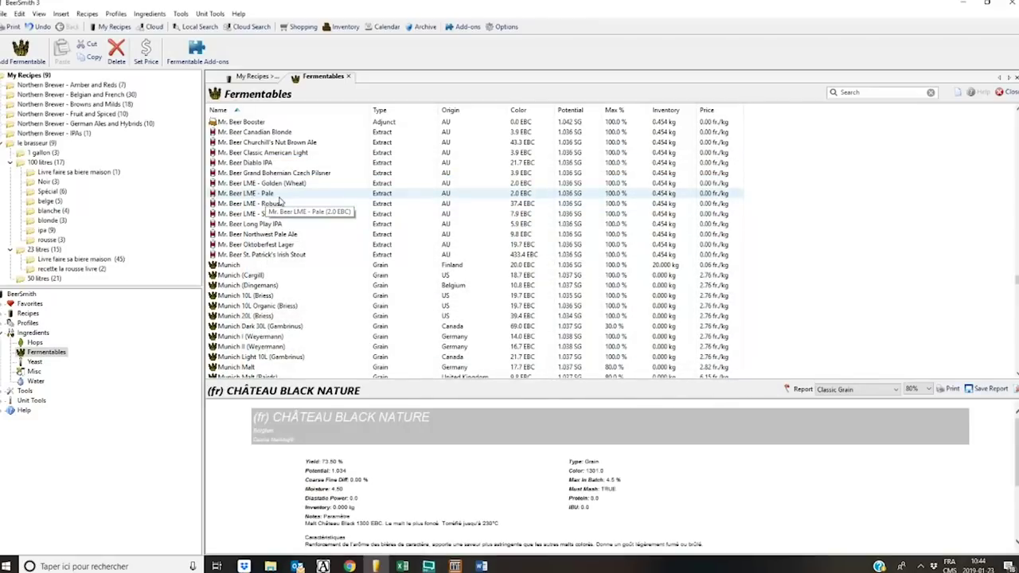
# Step: Fill in a new grain fermentable named "2 rang du Brasseur" with origin "quc", supplier Le Brasseur and a sample note, and discard it
pyautogui.click(23, 51)
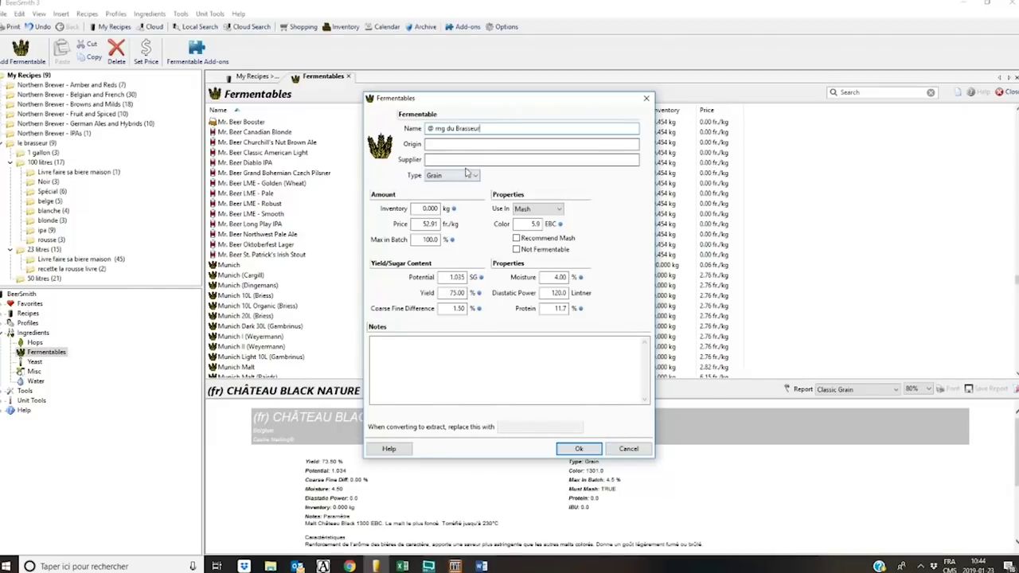
pyautogui.moveTo(433, 128); pyautogui.dragTo(414, 137)
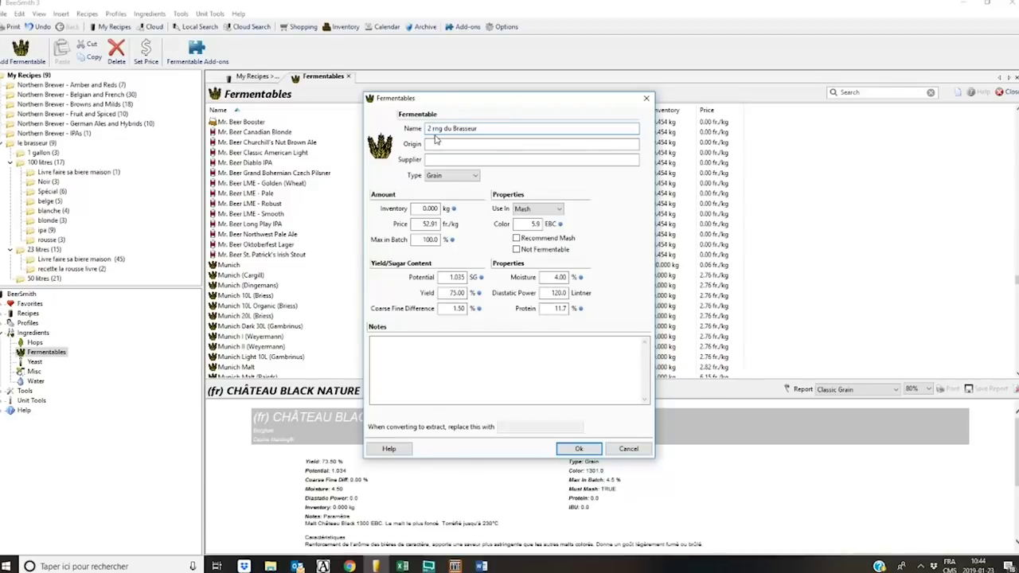
pyautogui.click(462, 145)
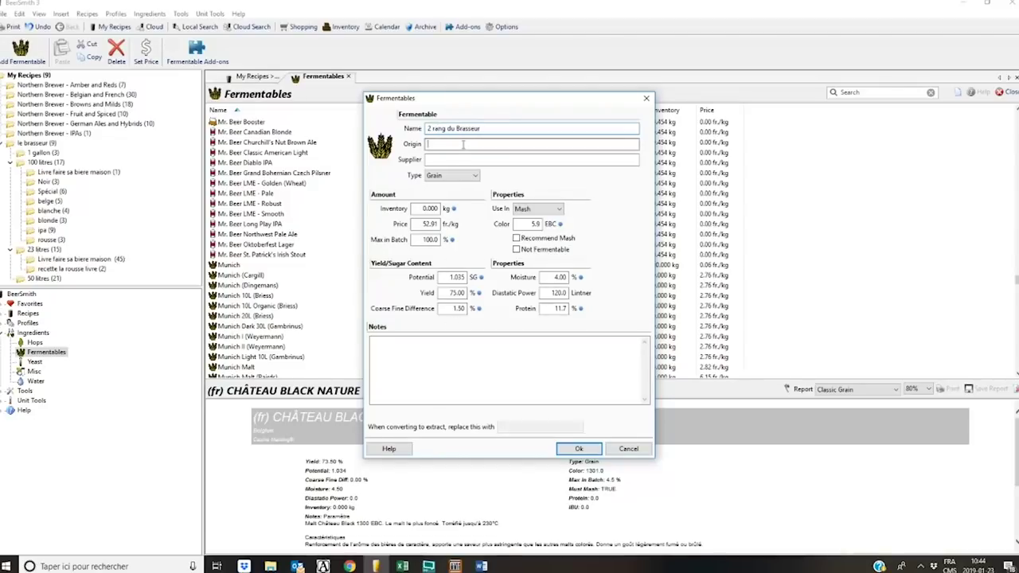
pyautogui.click(454, 161)
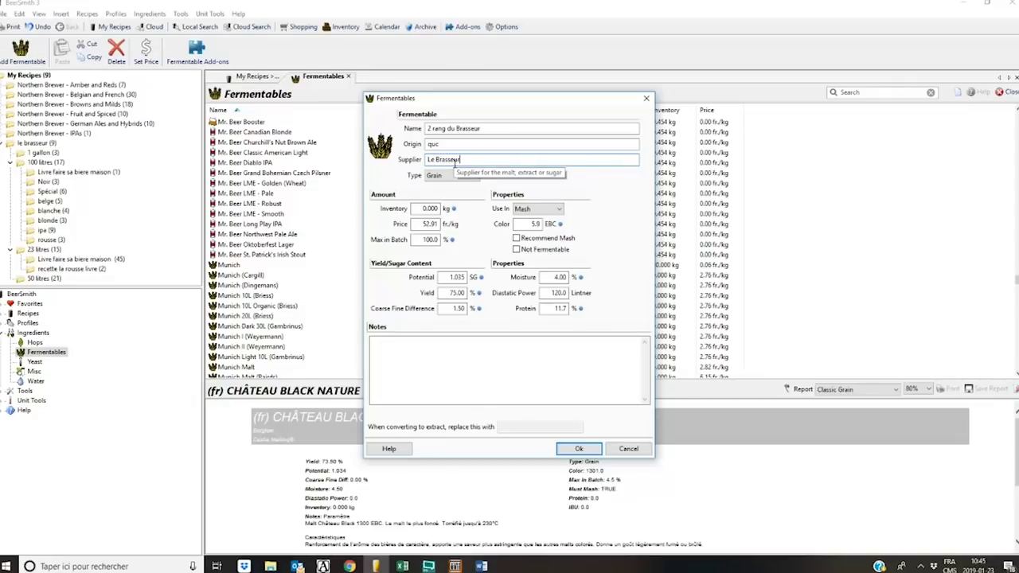
pyautogui.click(450, 278)
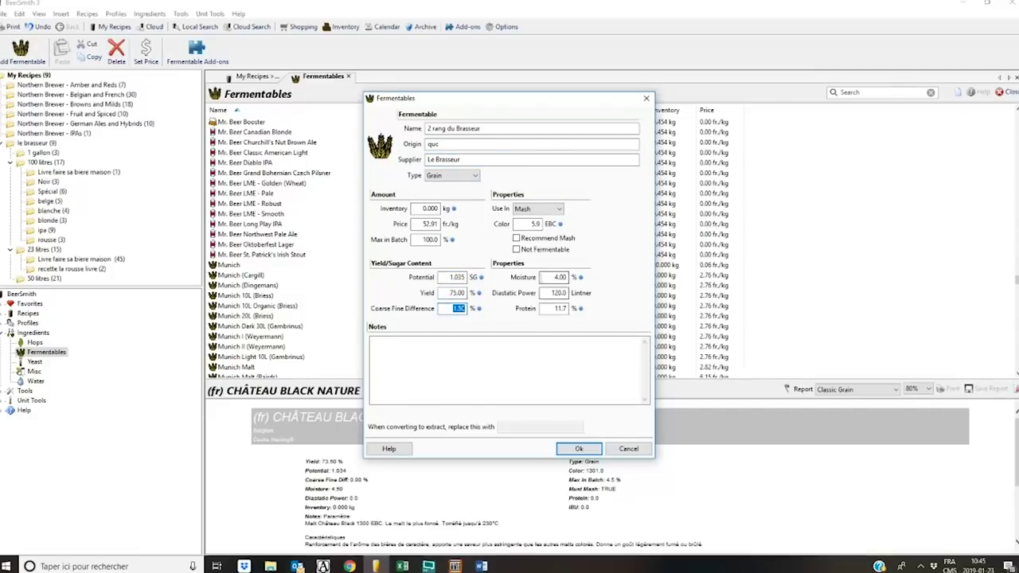
pyautogui.click(558, 293)
pyautogui.click(483, 364)
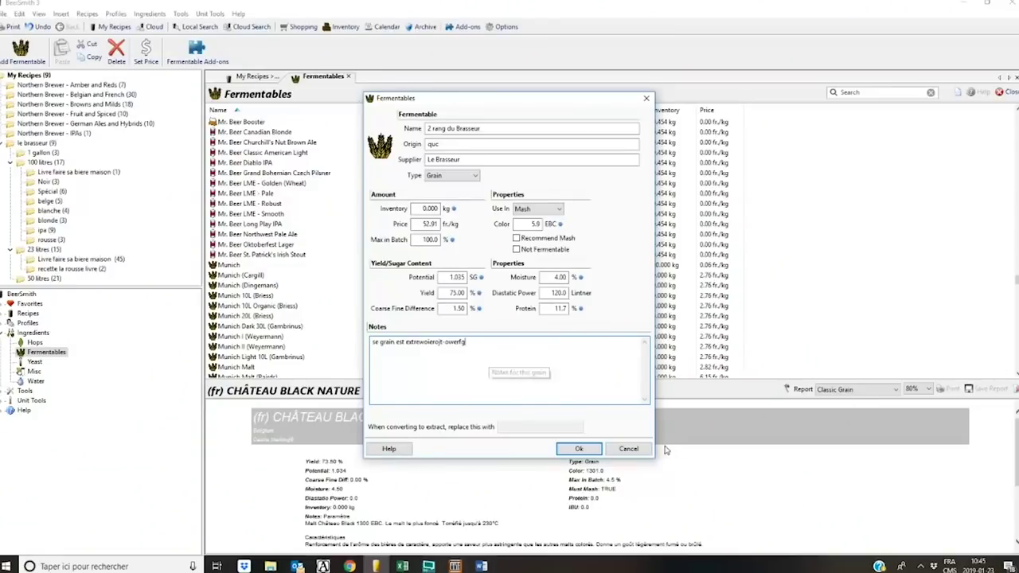
pyautogui.click(628, 448)
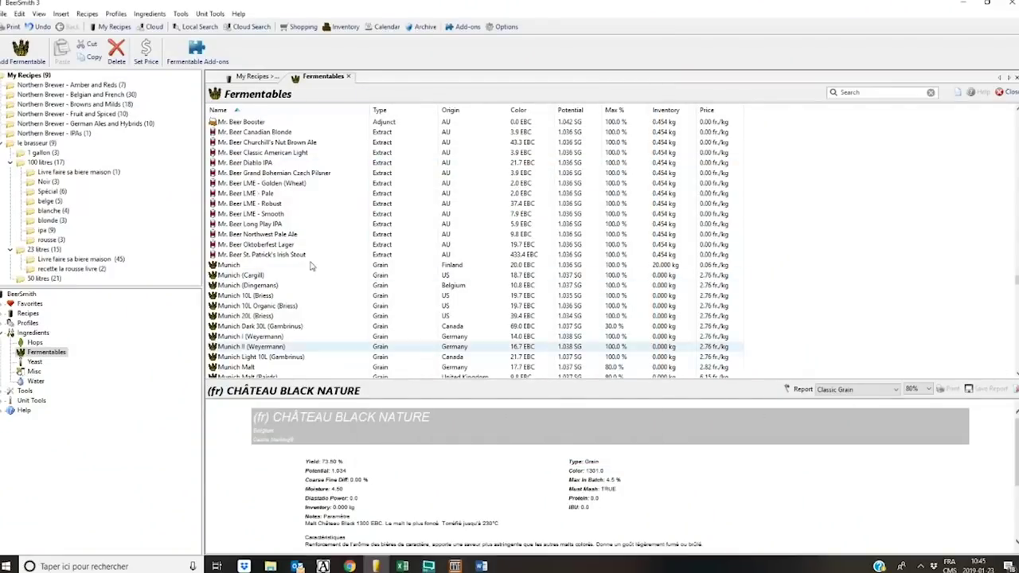
# Step: Review the list of uninstalled fermentable add-ons for further malt and syrup packs
pyautogui.scroll(15, 335, 278)
pyautogui.scroll(10, 333, 270)
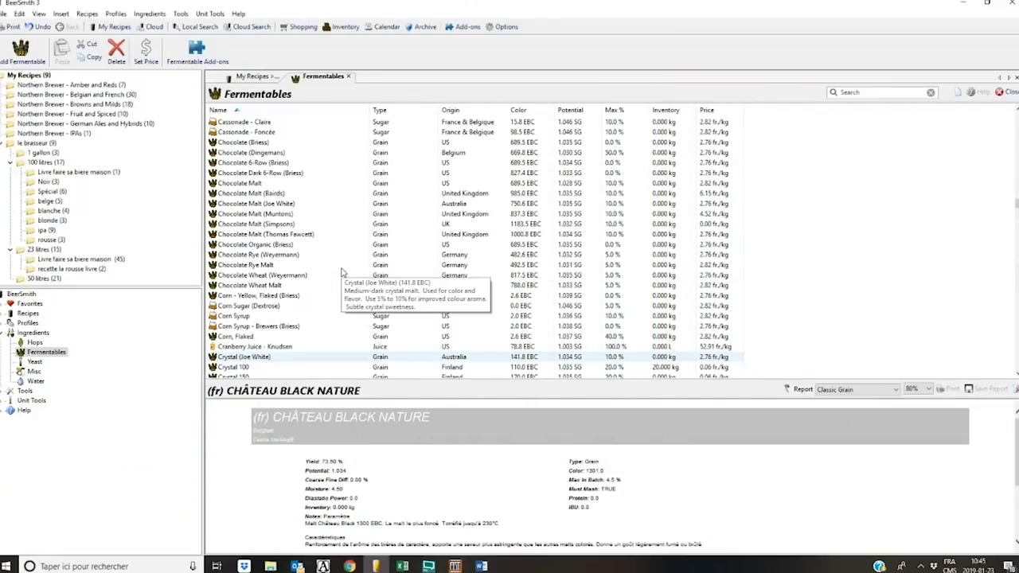
pyautogui.click(196, 52)
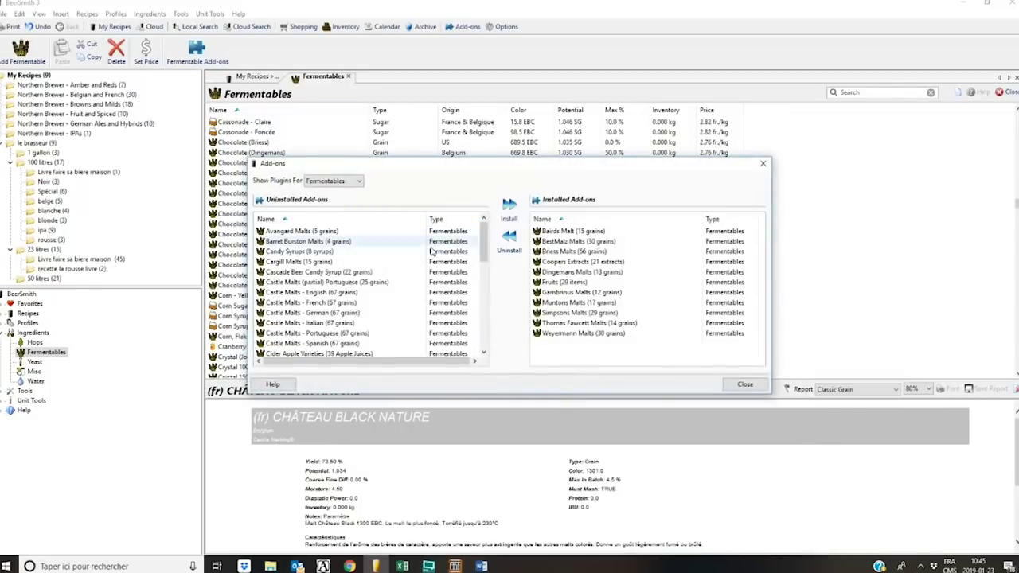
pyautogui.scroll(-5, 333, 257)
pyautogui.scroll(-6, 333, 257)
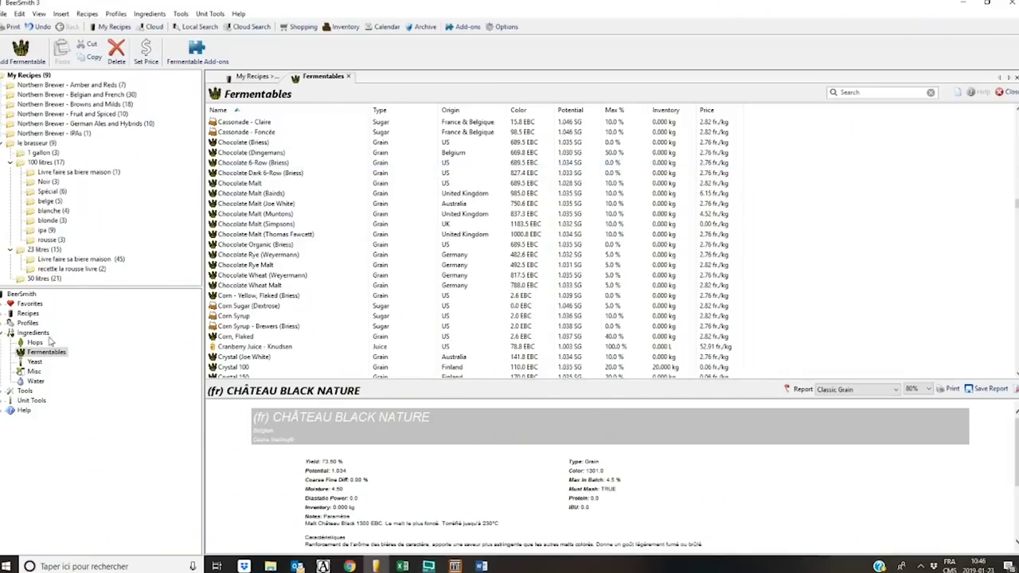
# Step: View the Hops and Yeast ingredient lists and check which yeast add-ons are available
pyautogui.click(35, 342)
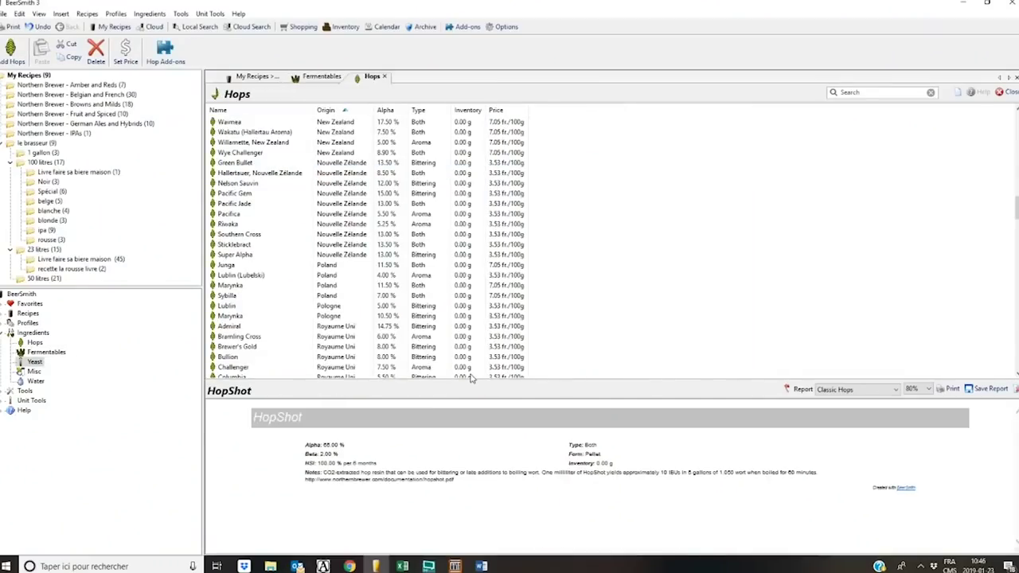
pyautogui.click(34, 362)
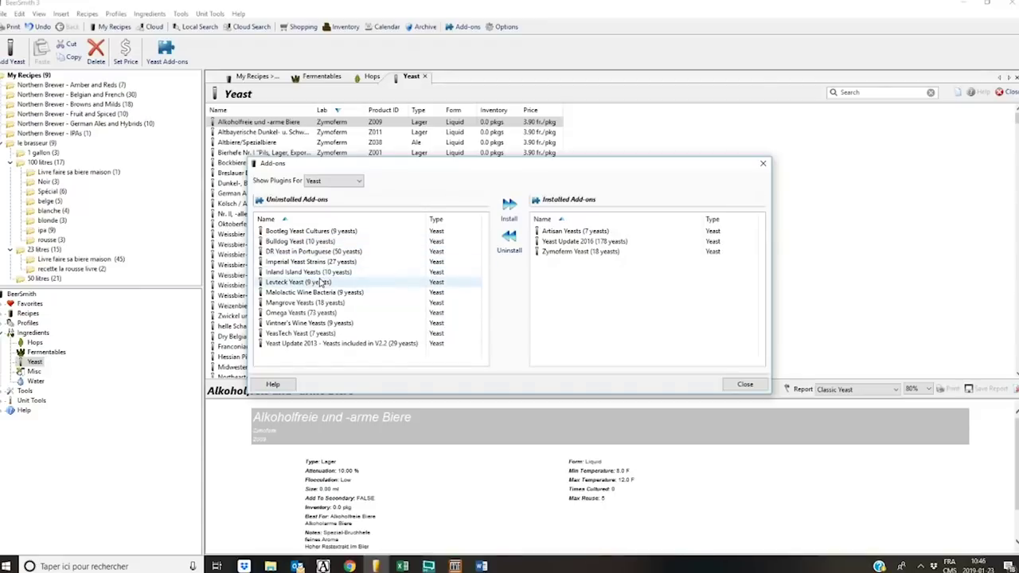
pyautogui.click(763, 163)
pyautogui.click(180, 59)
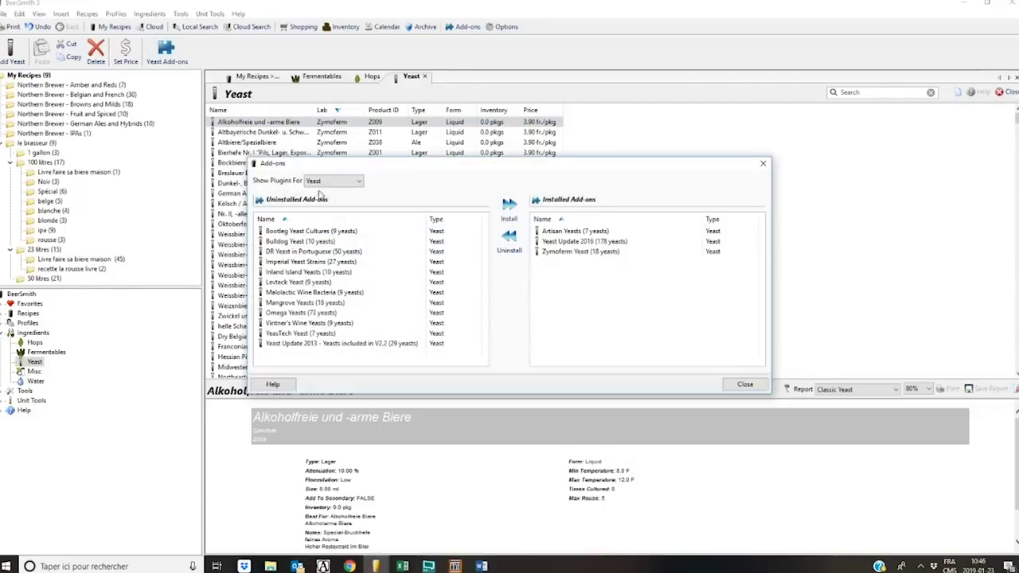
pyautogui.click(763, 163)
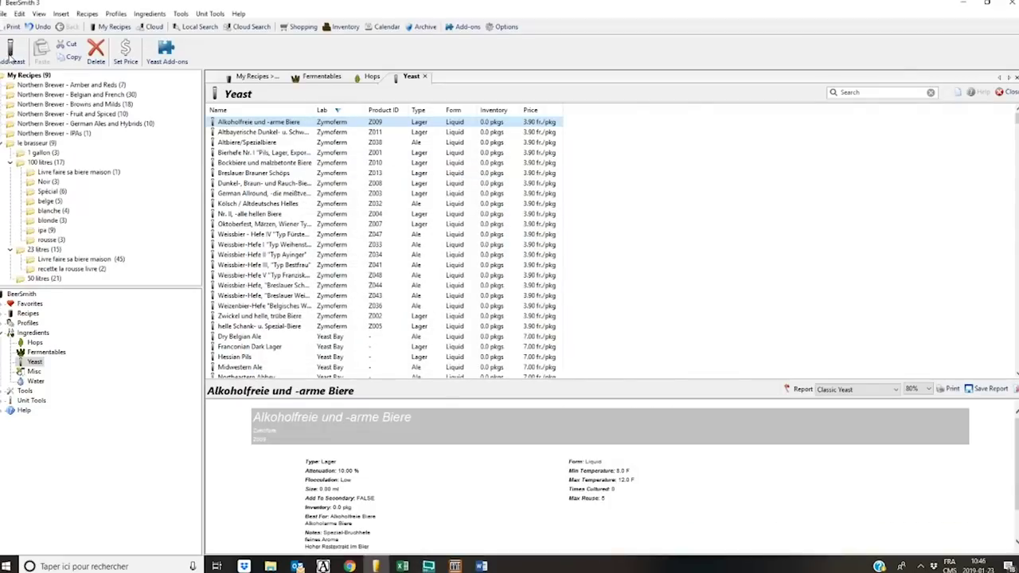
pyautogui.press('Insert')
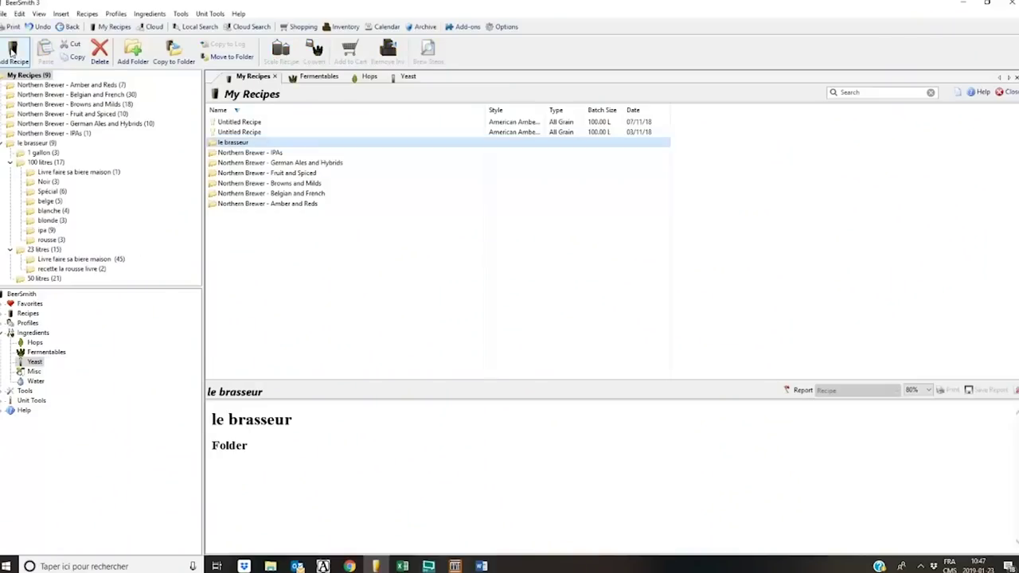
# Step: Add a new recipe to the 23 litres folder, name it "Ipa test" and enter the brewer's name
pyautogui.click(41, 251)
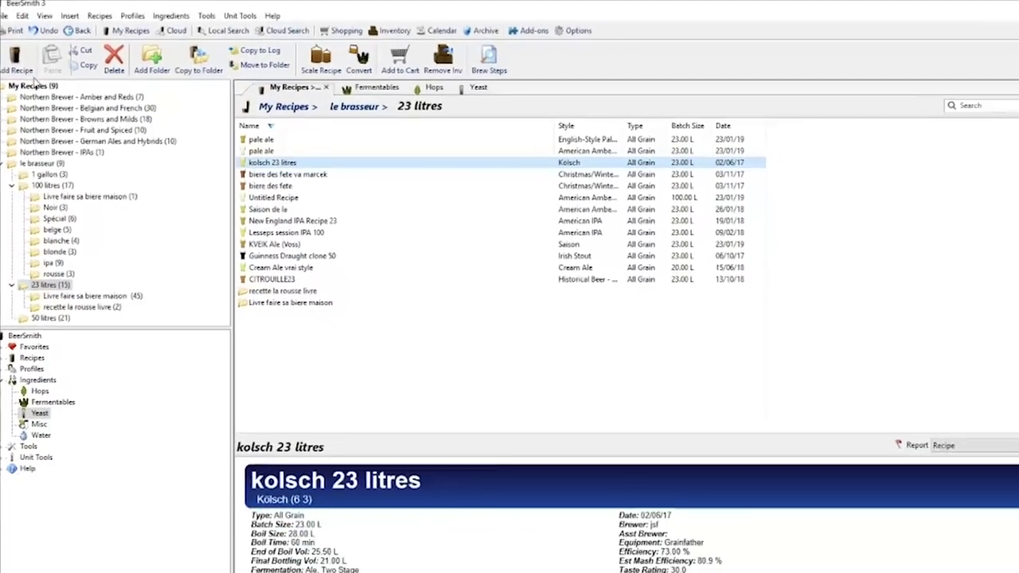
pyautogui.click(31, 85)
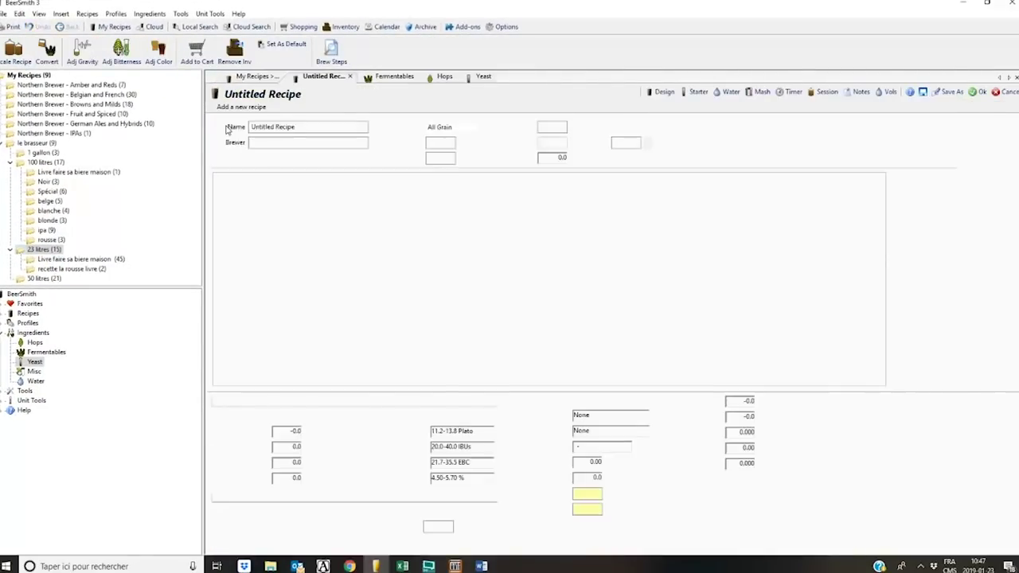
pyautogui.doubleClick(319, 127)
pyautogui.click(319, 127)
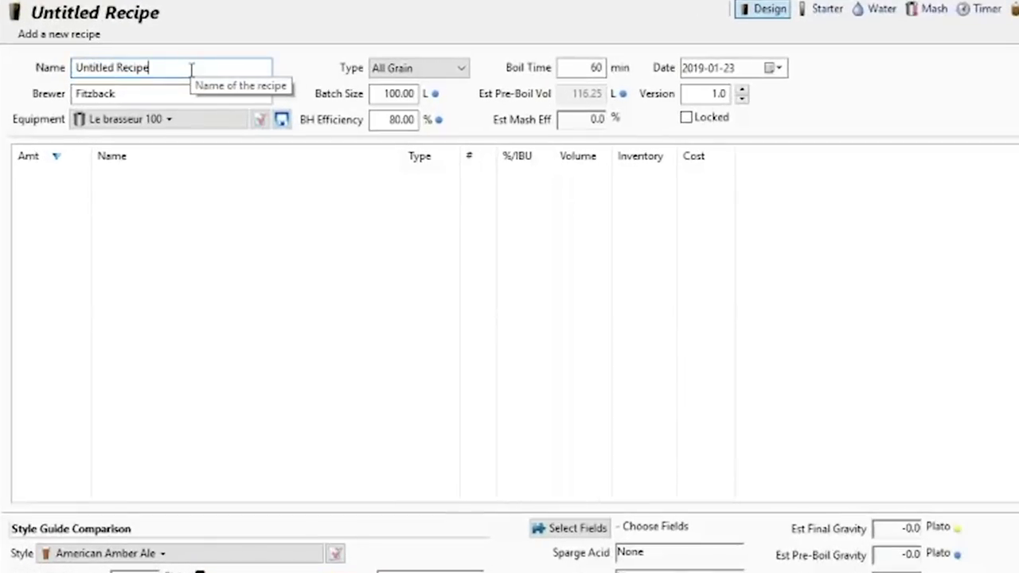
pyautogui.moveTo(191, 68); pyautogui.dragTo(62, 72)
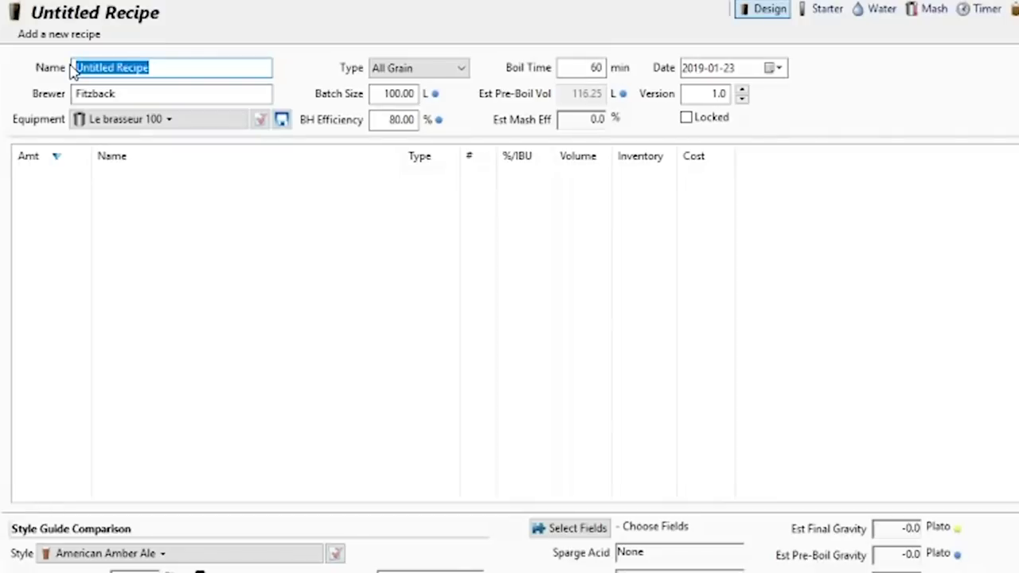
pyautogui.write('Ipa test')
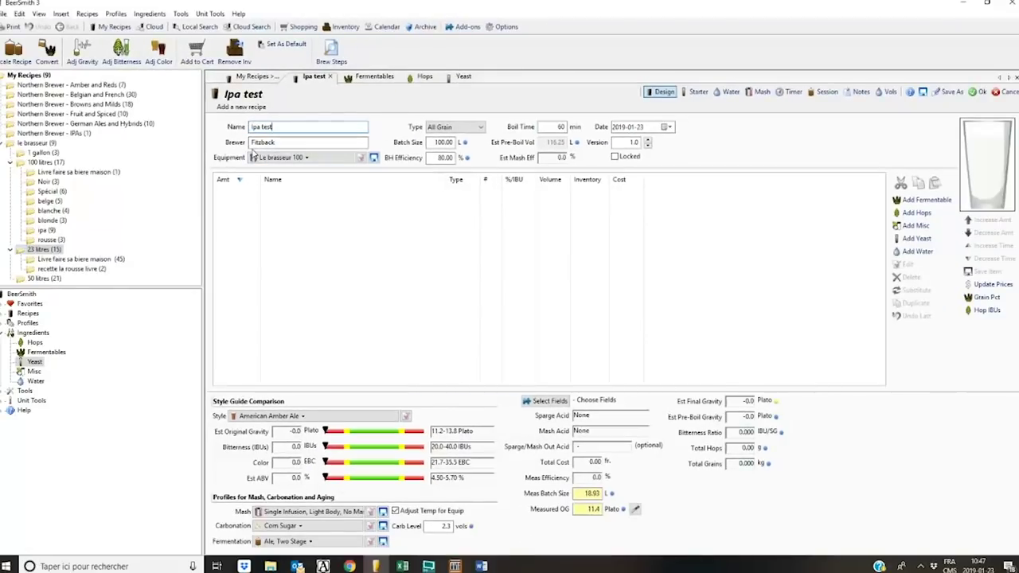
pyautogui.press('Tab')
# Step: Assign the Grainfather equipment profile to the recipe
pyautogui.click(302, 158)
pyautogui.scroll(-7, 393, 284)
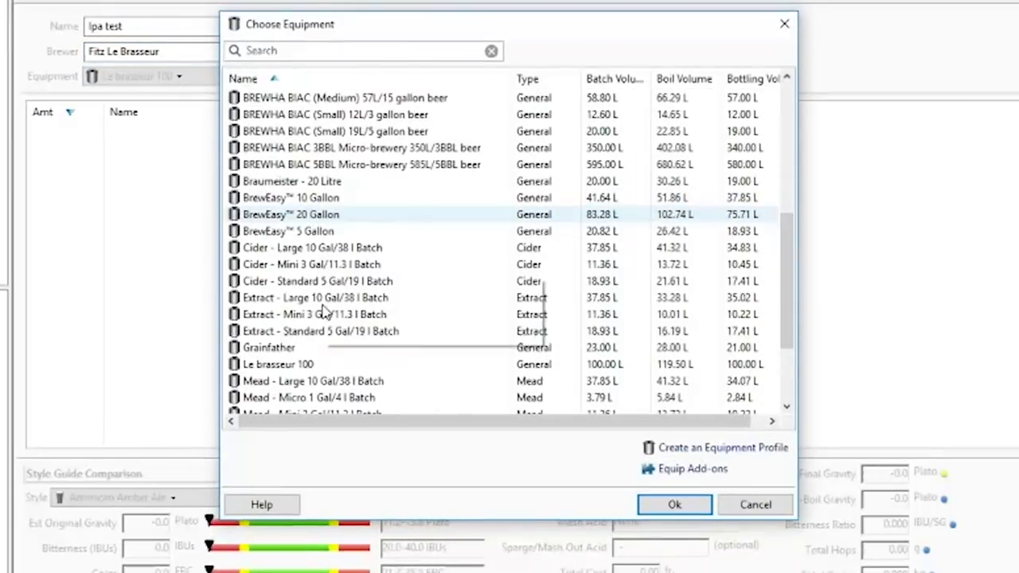
pyautogui.click(317, 352)
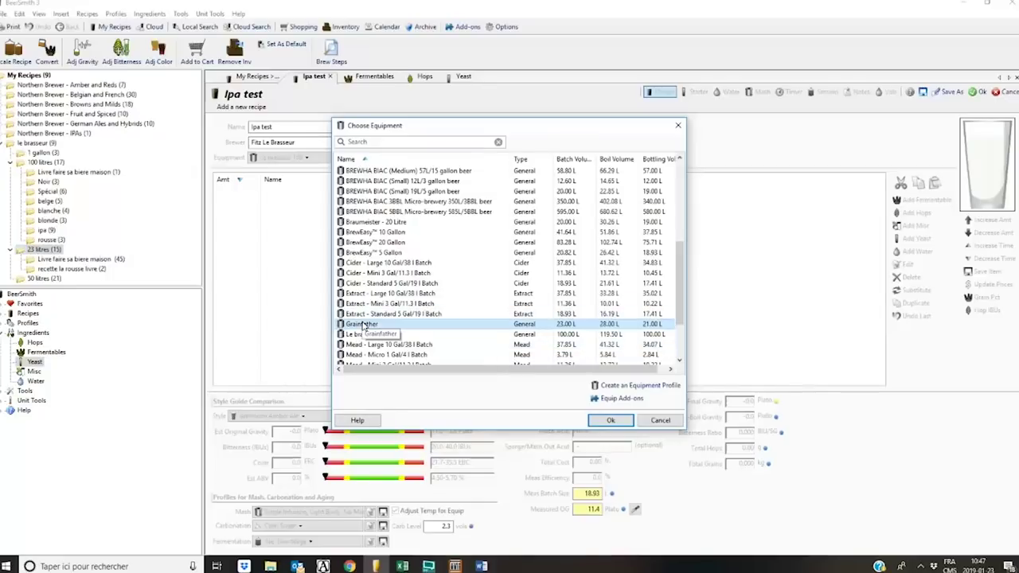
pyautogui.click(628, 421)
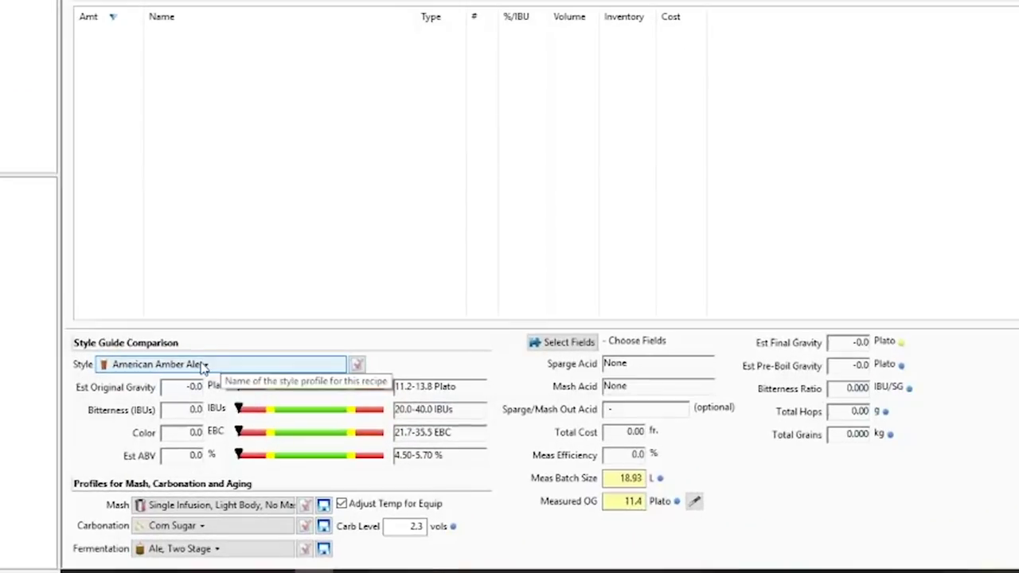
# Step: Set the recipe's beer style to American IPA
pyautogui.click(204, 364)
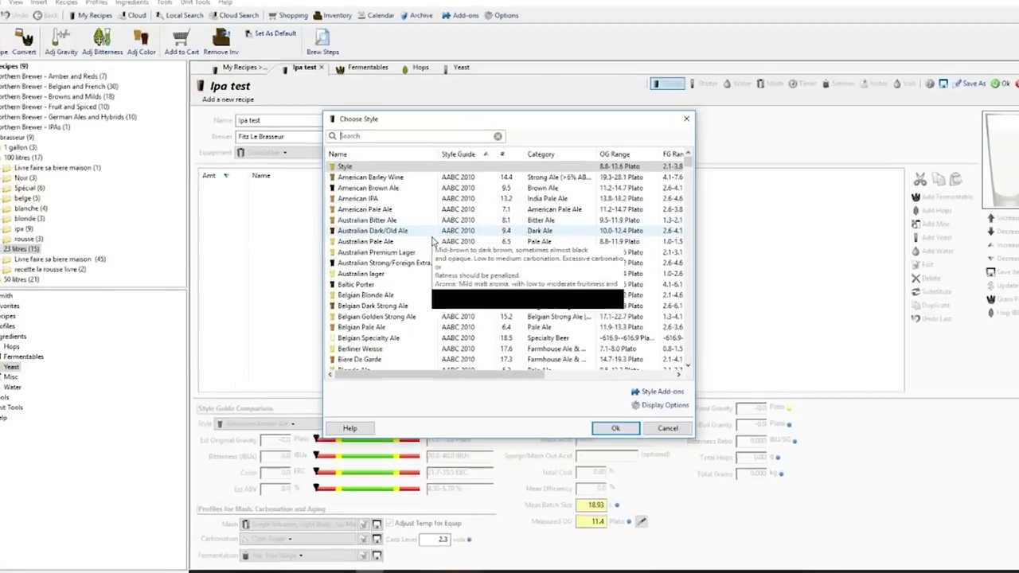
pyautogui.scroll(-3, 435, 223)
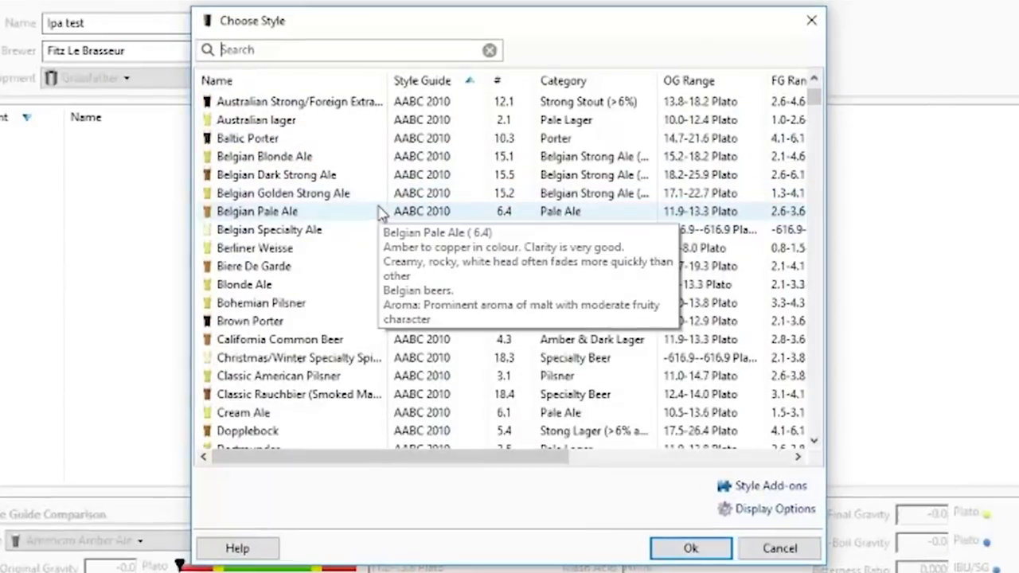
pyautogui.scroll(3, 381, 213)
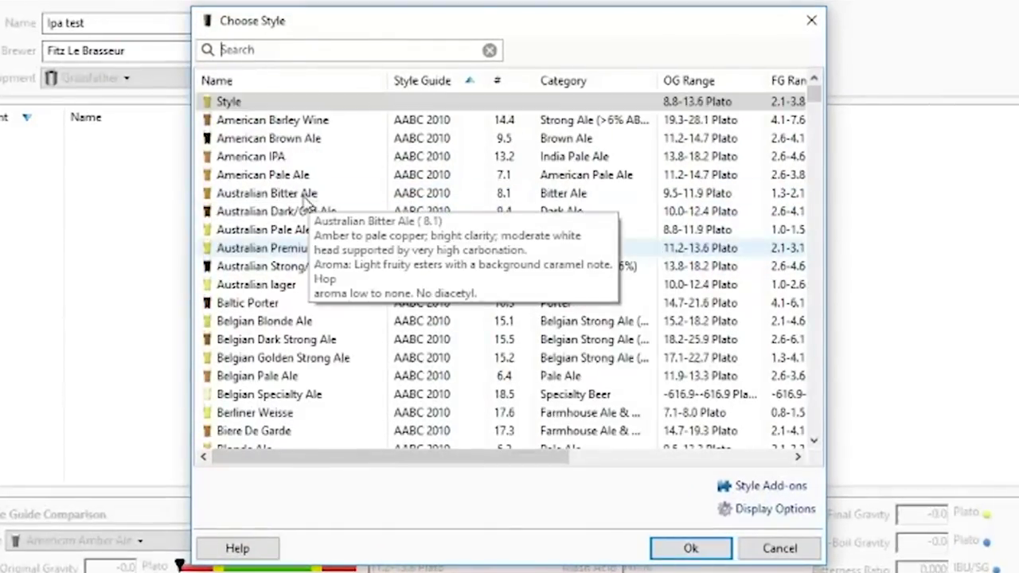
pyautogui.press('Escape')
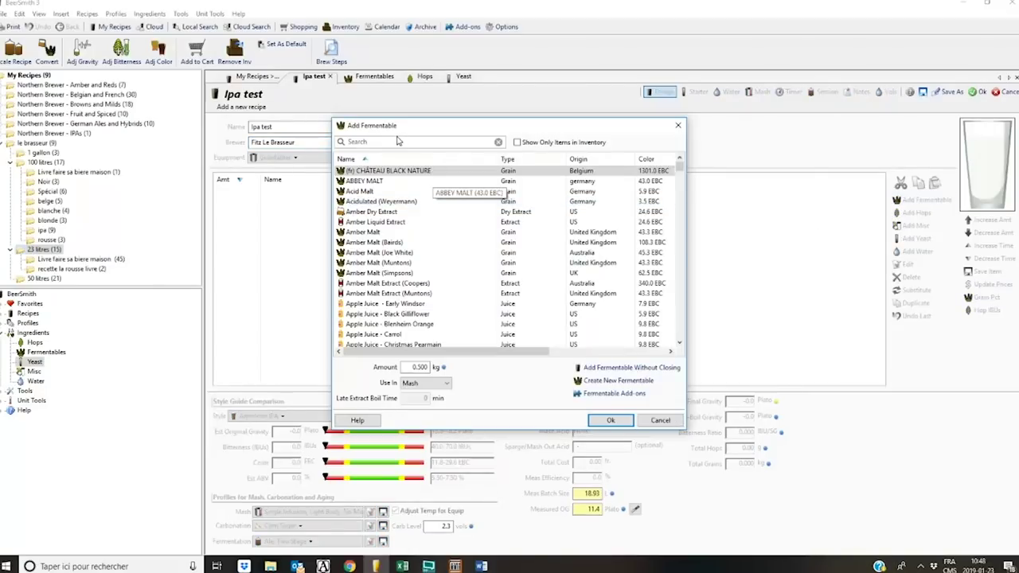
# Step: Search the fermentables for "rang" and add the Quebec pale malt (2 rang) to the recipe
pyautogui.write('an')
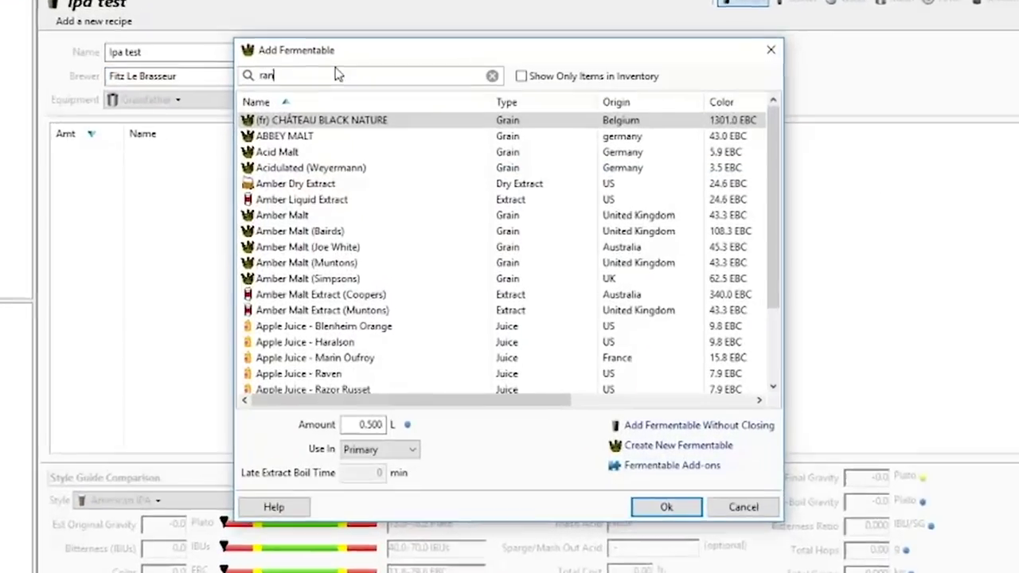
pyautogui.write('g')
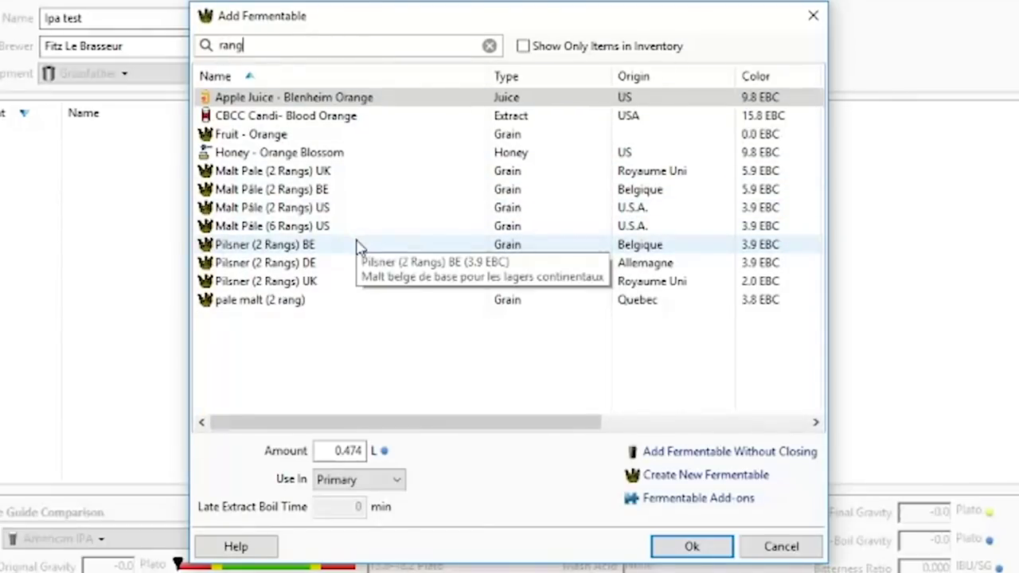
pyautogui.doubleClick(330, 307)
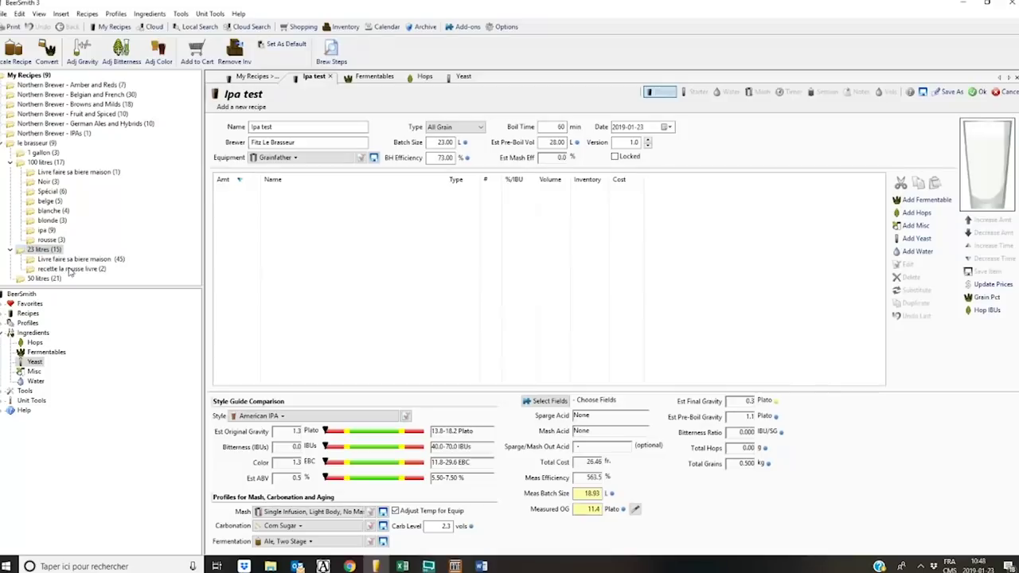
pyautogui.click(290, 195)
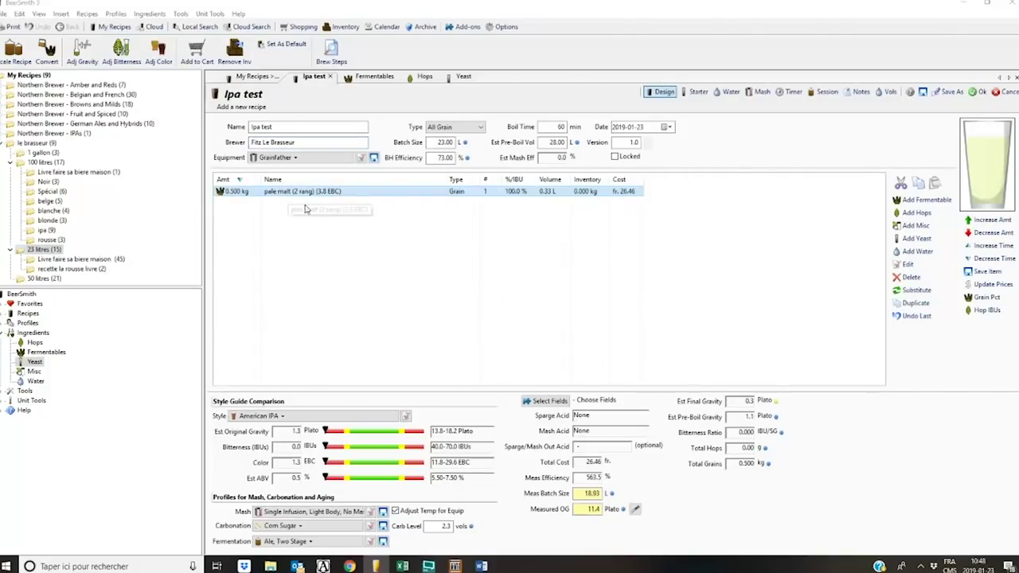
# Step: Try 4 kg and 8 kg as the amount of pale malt (2 rang), and settle on 5 kg
pyautogui.doubleClick(293, 196)
pyautogui.press('Return')
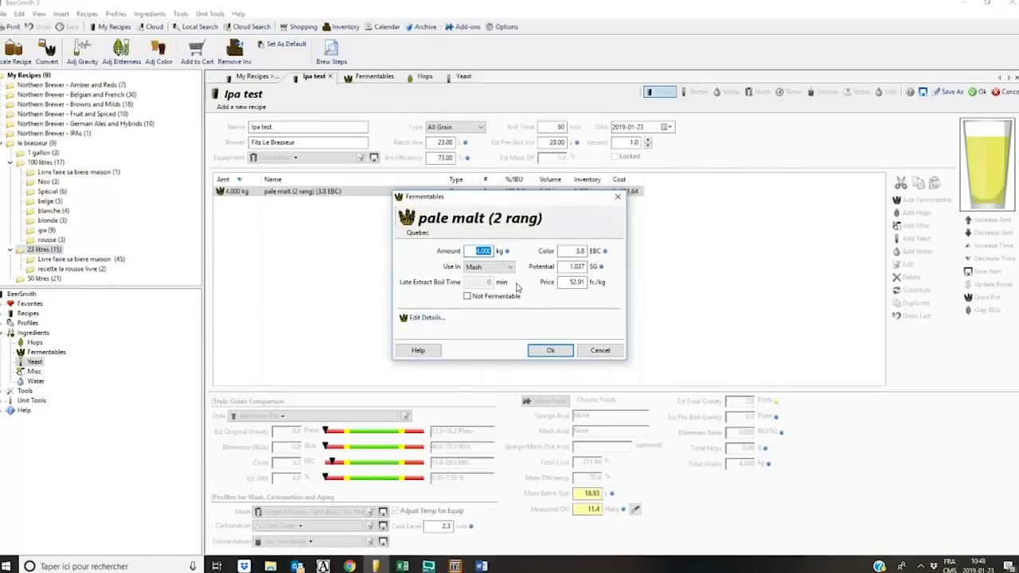
pyautogui.write('8')
pyautogui.press('Return')
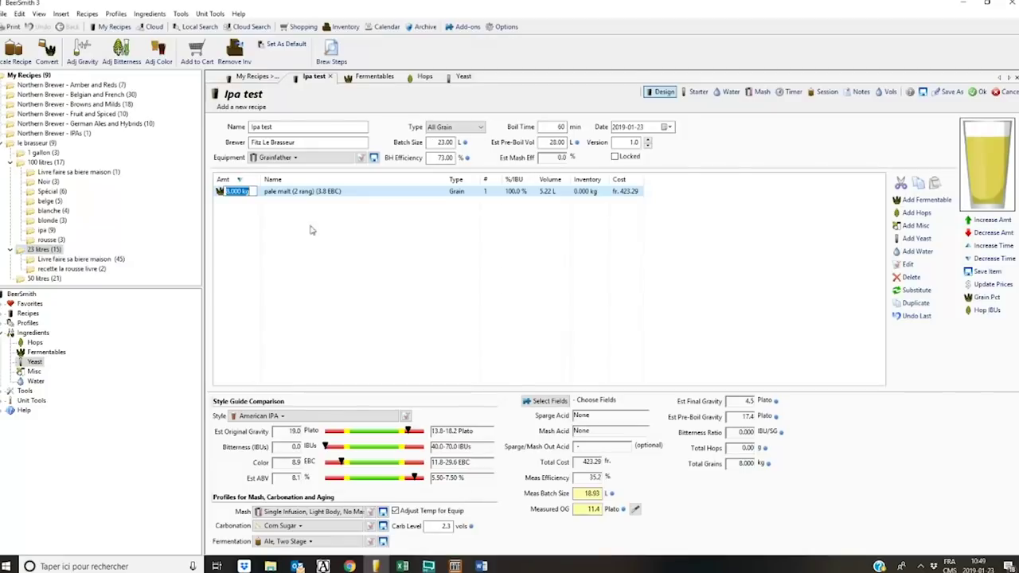
pyautogui.press('Return')
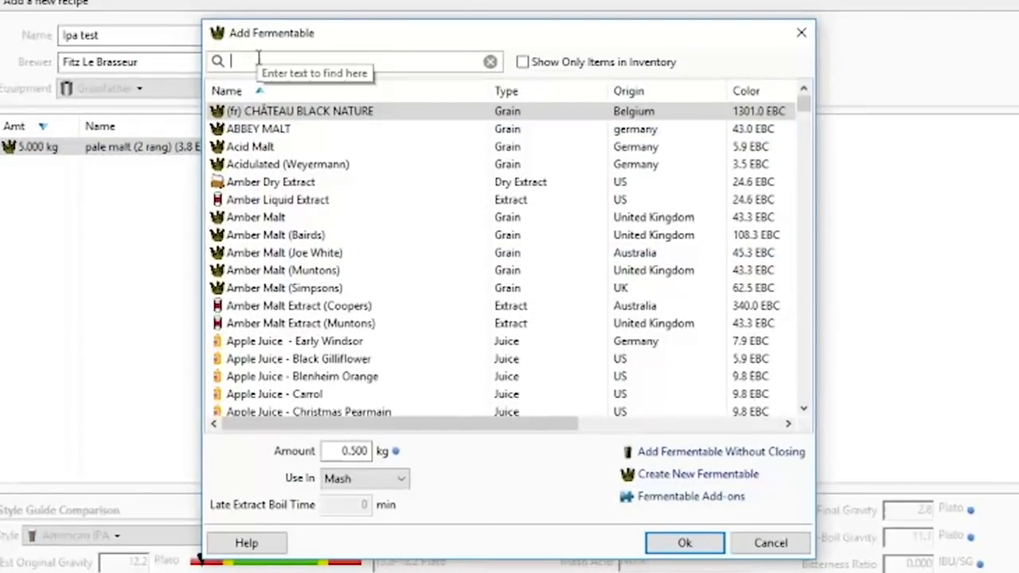
# Step: Add Carapils (Briess) to the recipe's fermentables and set its amount to 0.25 kg
pyautogui.write('carapi')
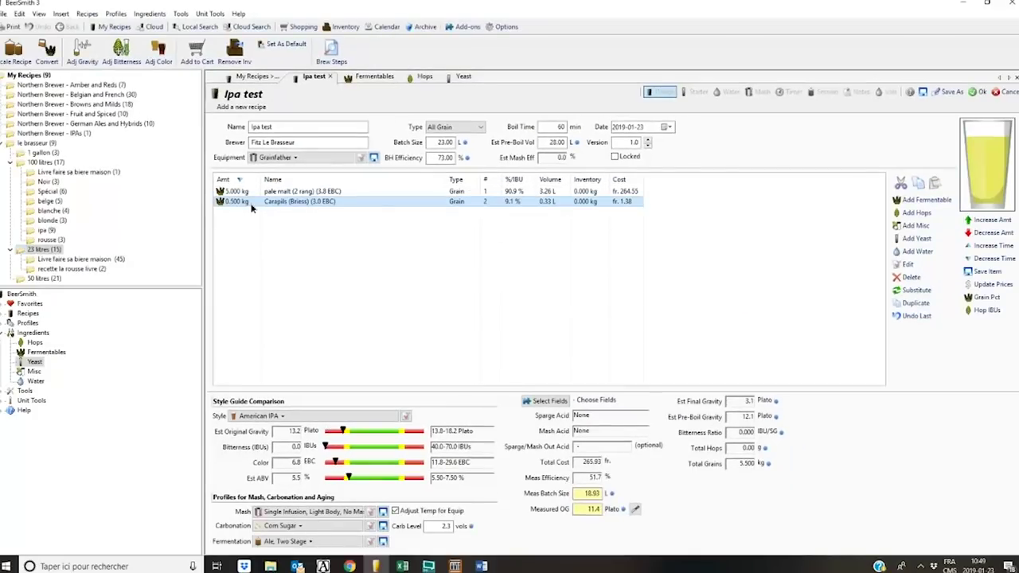
pyautogui.doubleClick(251, 204)
pyautogui.write('.2')
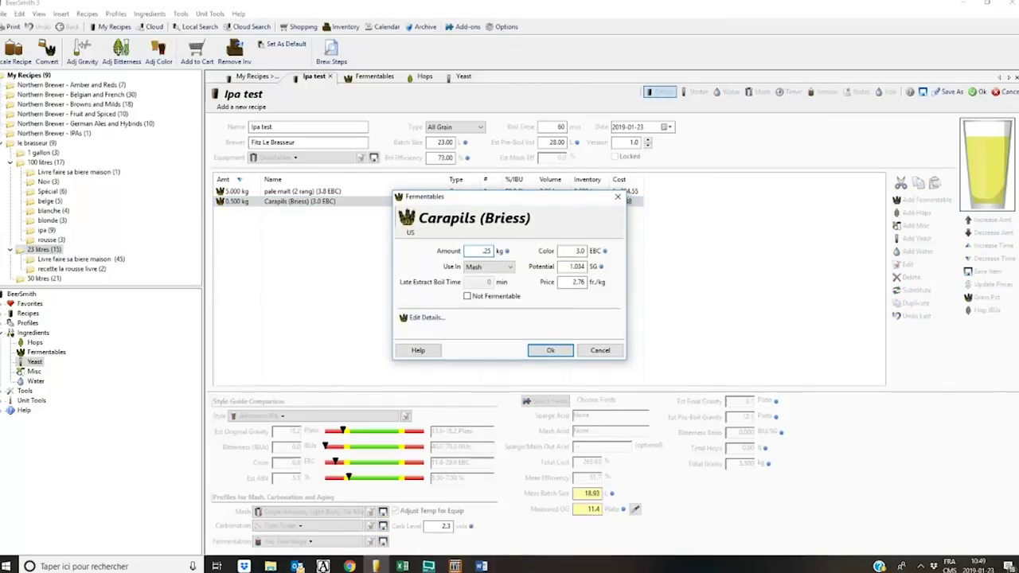
pyautogui.write('5')
pyautogui.press('Return')
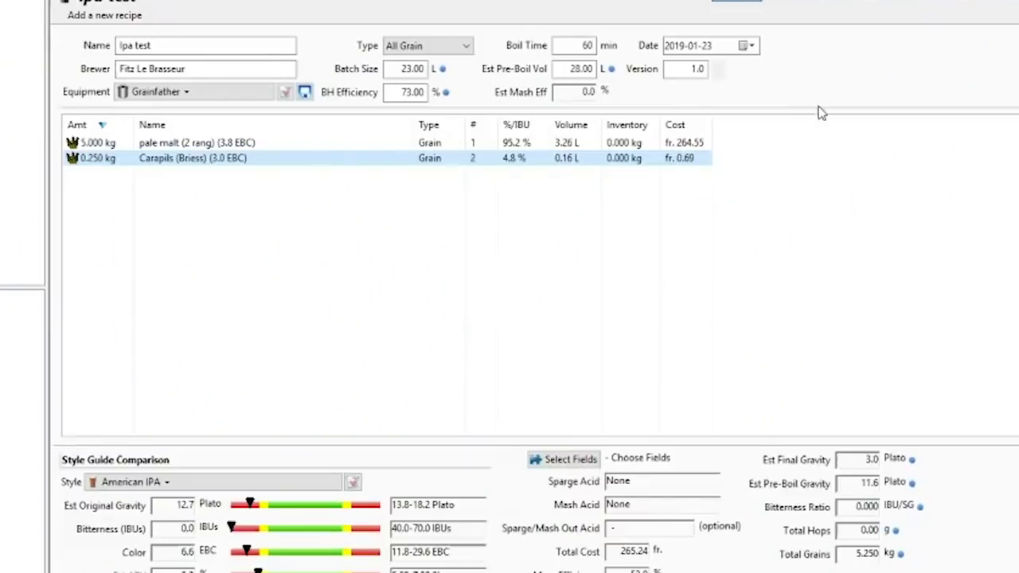
# Step: Add Caramel Malt - 40L (Briess) to the recipe's fermentables and set its amount to 0.25 kg
pyautogui.write('caramel')
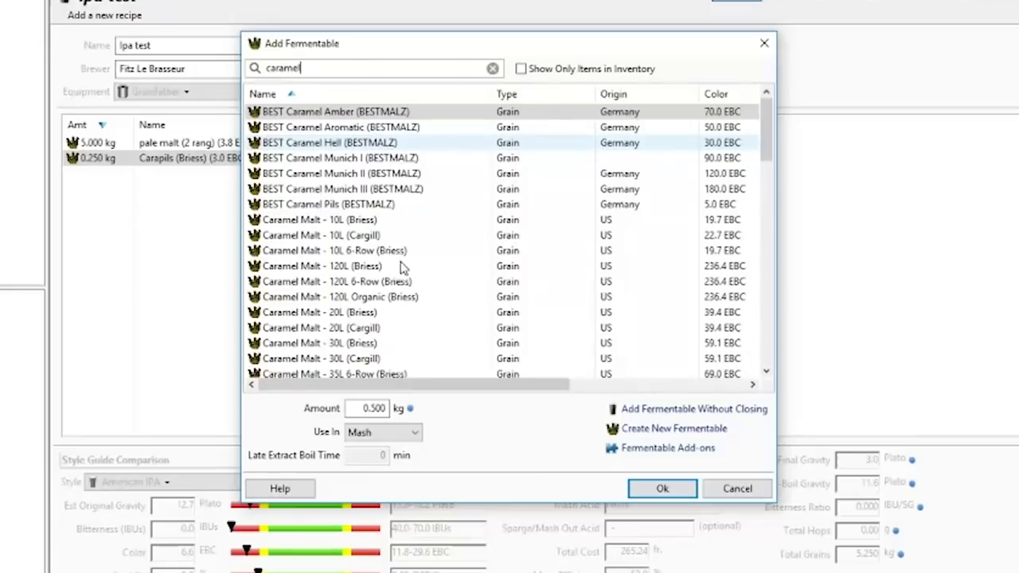
pyautogui.scroll(-2, 381, 301)
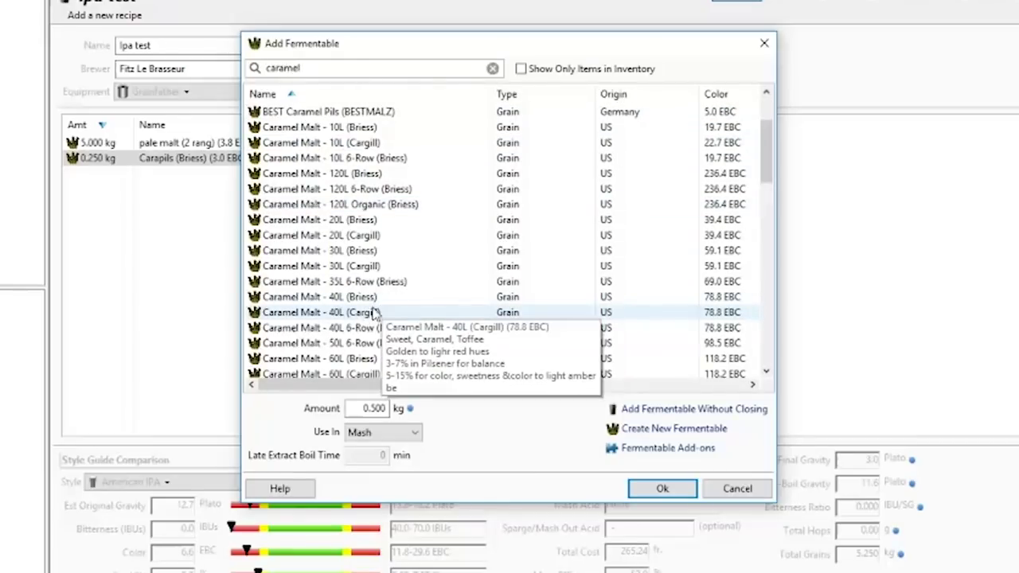
pyautogui.doubleClick(377, 298)
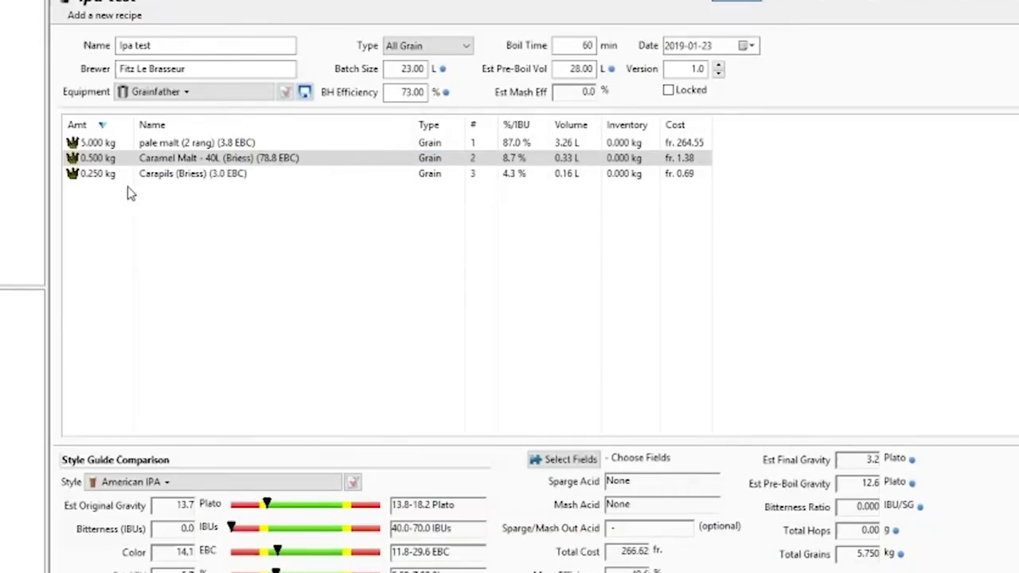
pyautogui.doubleClick(125, 158)
pyautogui.press('Escape')
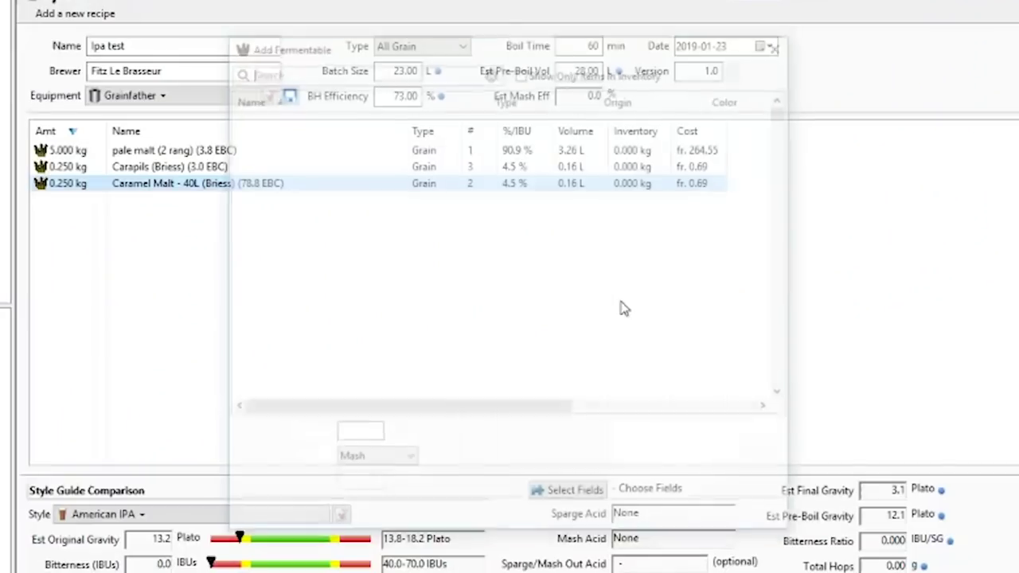
# Step: Browse the full list of available fermentables and add Carared (Weyermann) to the recipe
pyautogui.scroll(-20, 419, 228)
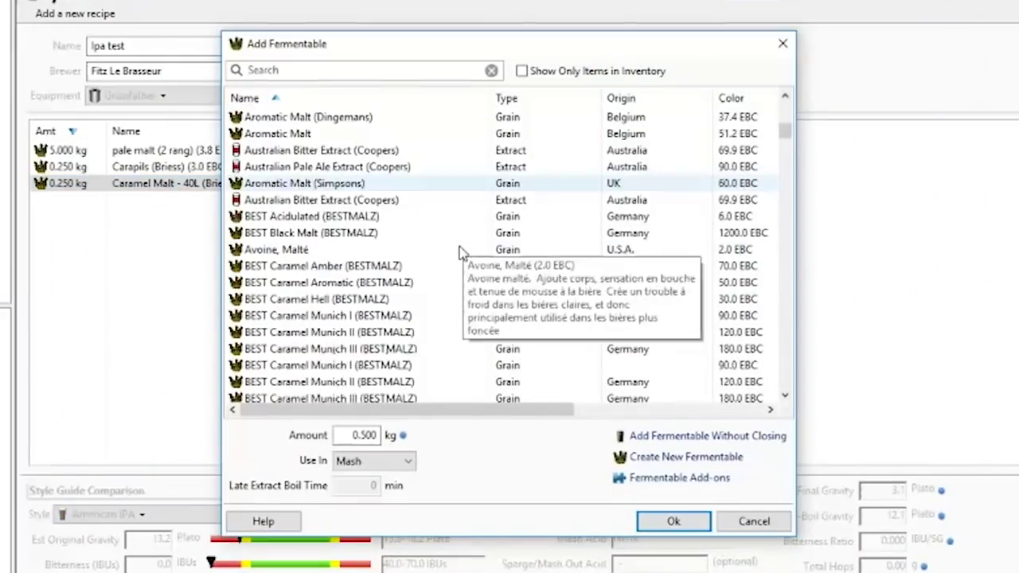
pyautogui.scroll(-20, 366, 290)
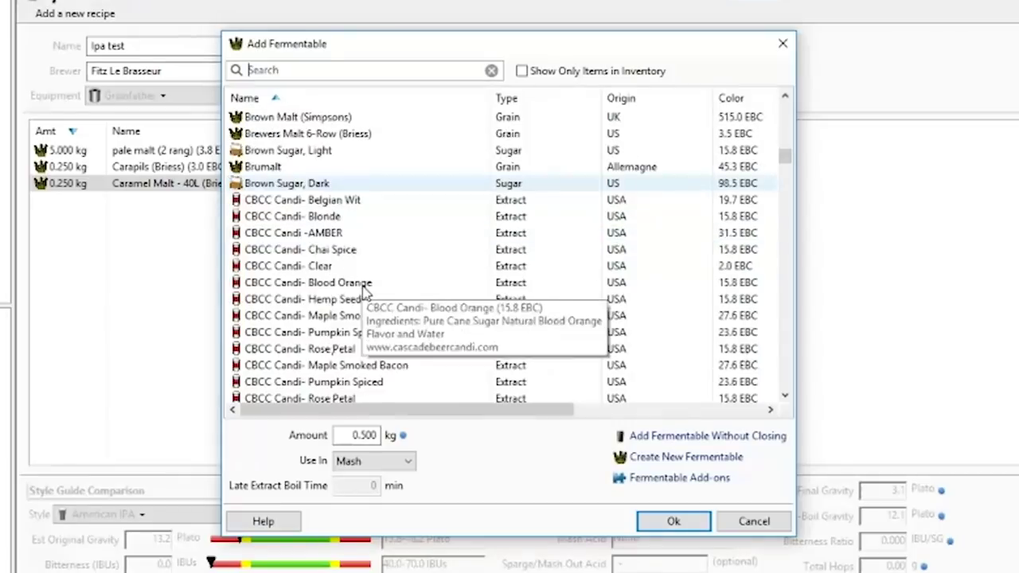
pyautogui.scroll(-3, 381, 278)
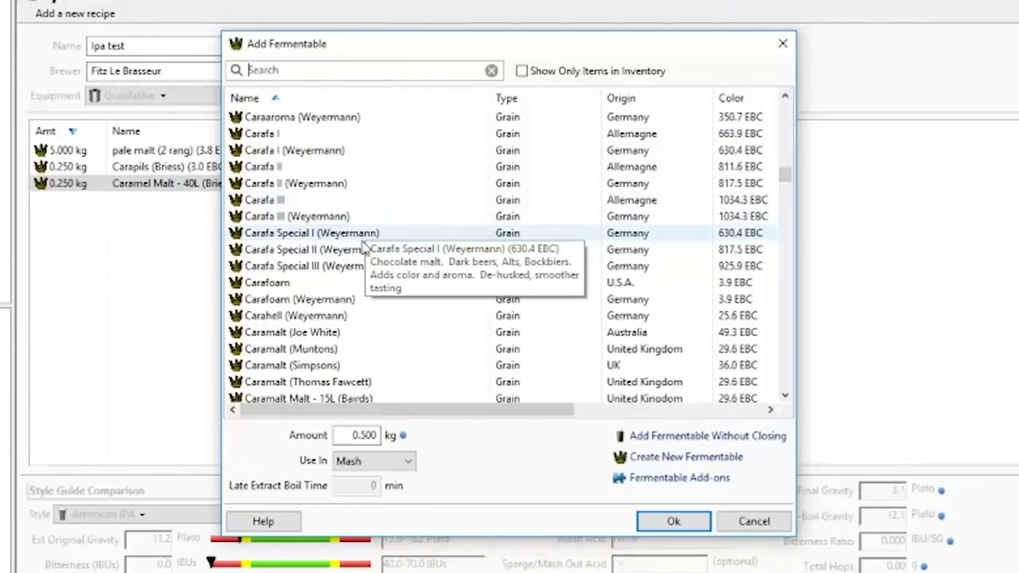
pyautogui.scroll(-2, 359, 231)
pyautogui.scroll(-2, 350, 346)
pyautogui.scroll(-15, 371, 351)
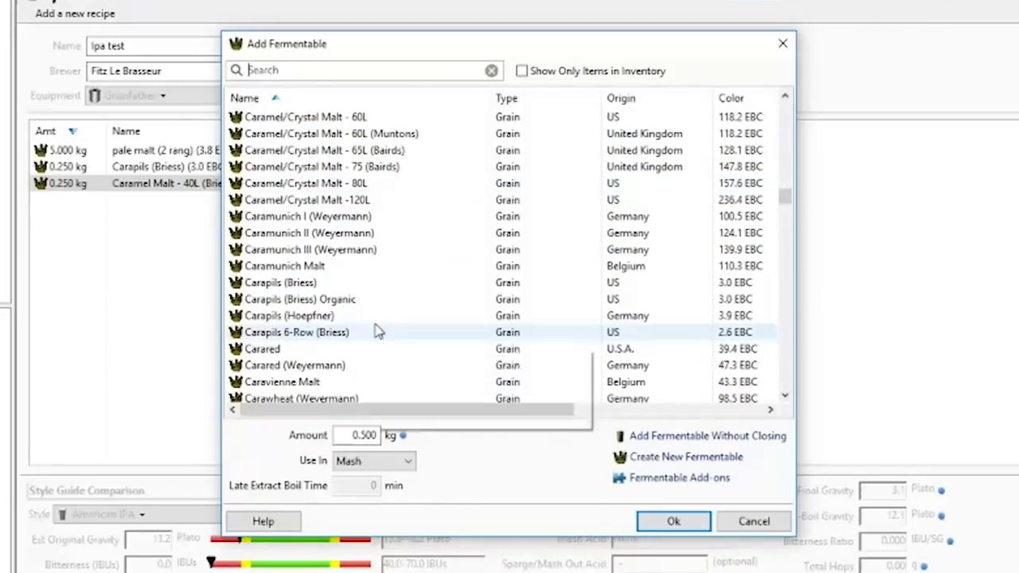
pyautogui.scroll(-1, 375, 338)
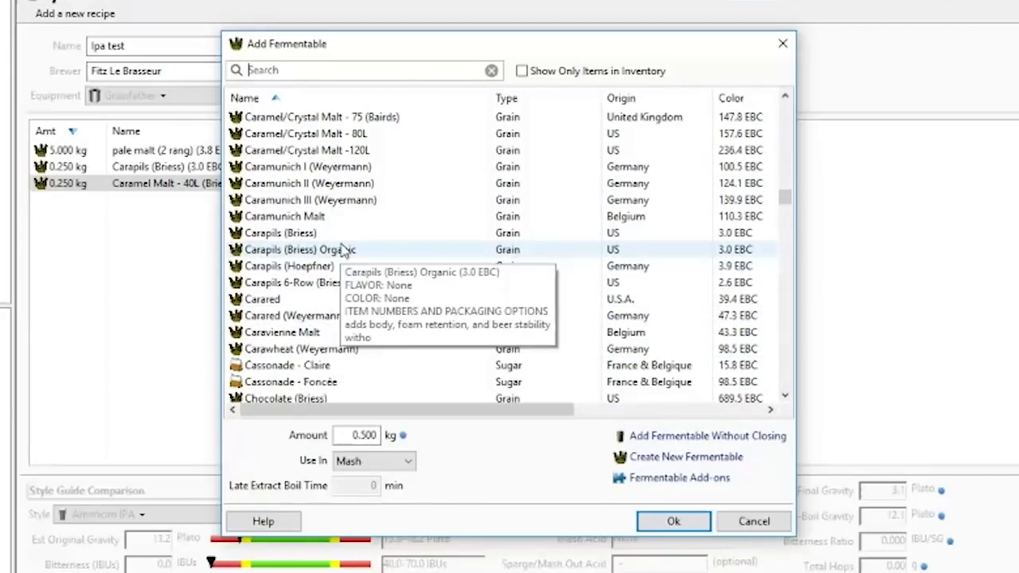
pyautogui.scroll(-2, 348, 296)
pyautogui.scroll(-2, 358, 295)
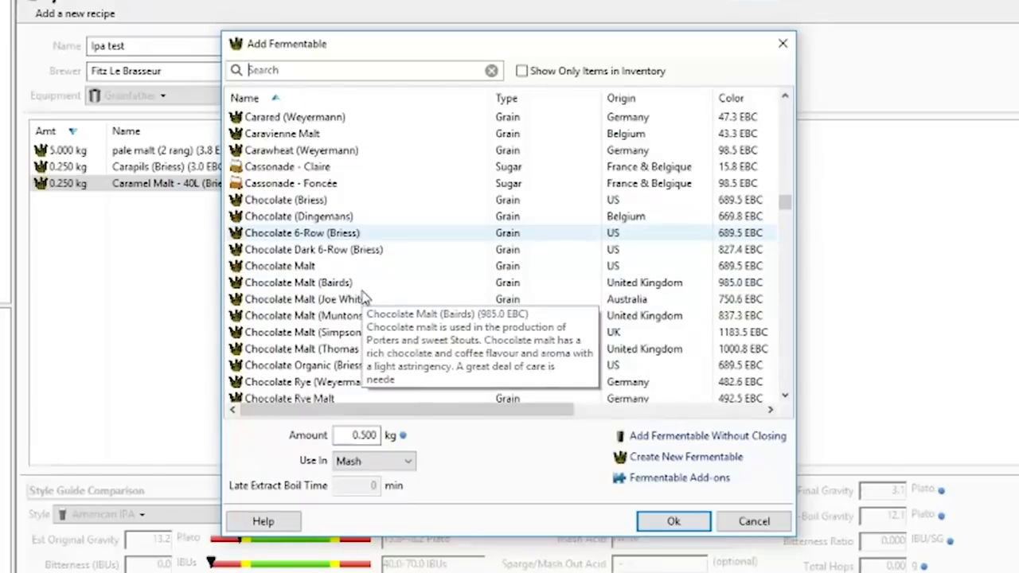
pyautogui.scroll(-2, 362, 296)
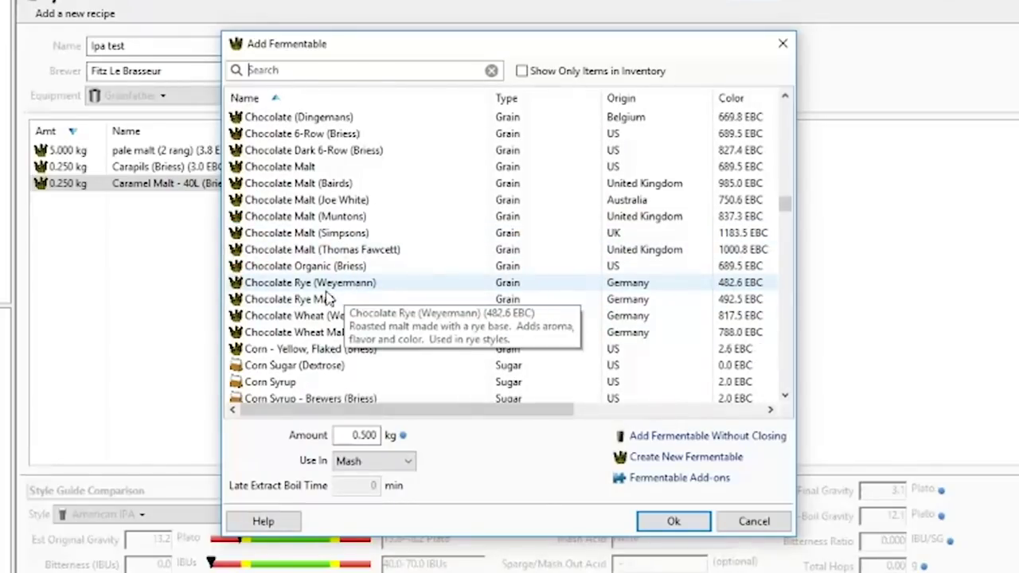
pyautogui.scroll(4, 328, 252)
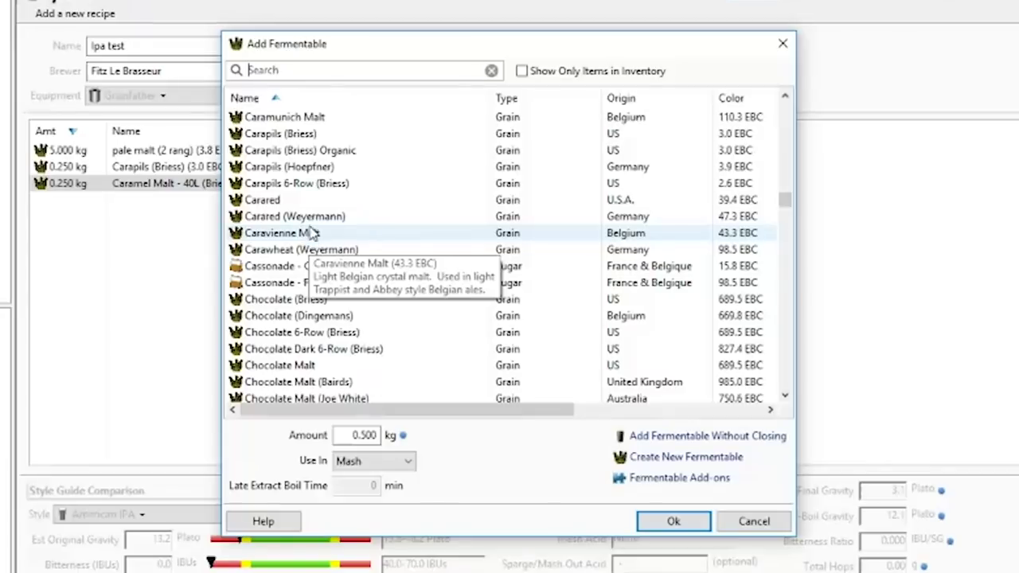
pyautogui.doubleClick(307, 217)
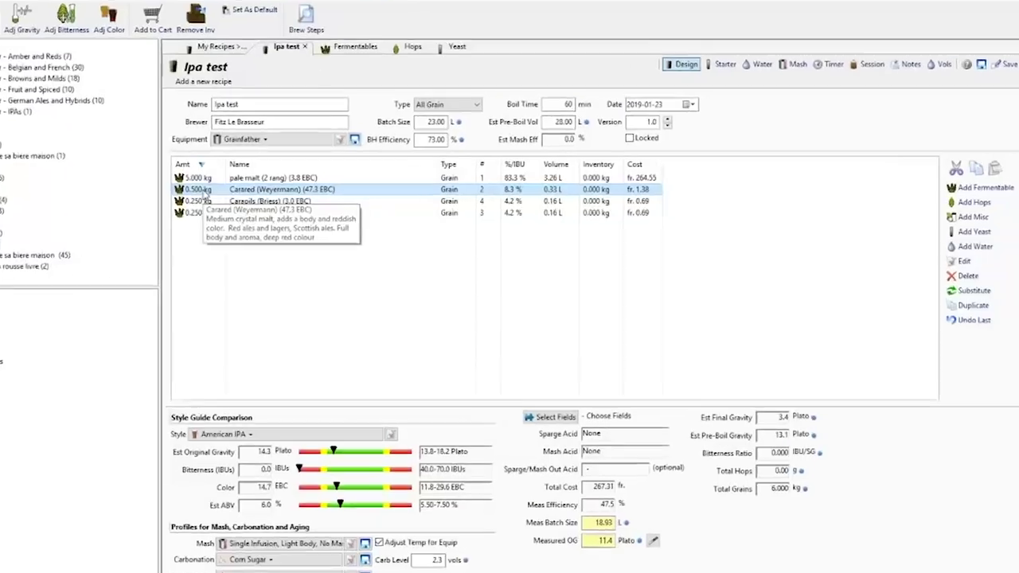
# Step: Open the detailed properties of Carared (Weyermann), examine its description notes and close the details
pyautogui.doubleClick(67, 166)
pyautogui.press('Return')
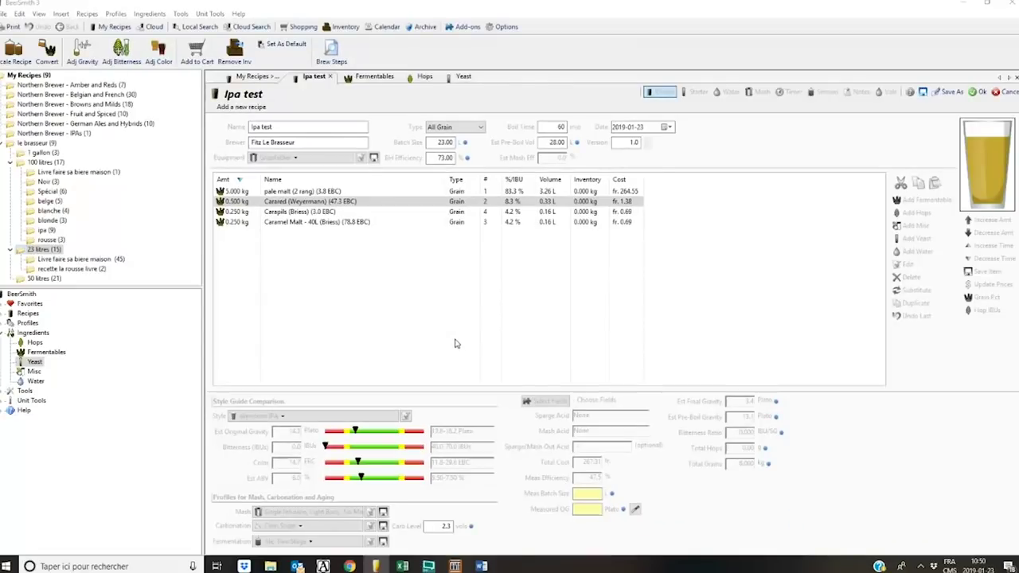
pyautogui.press('Return')
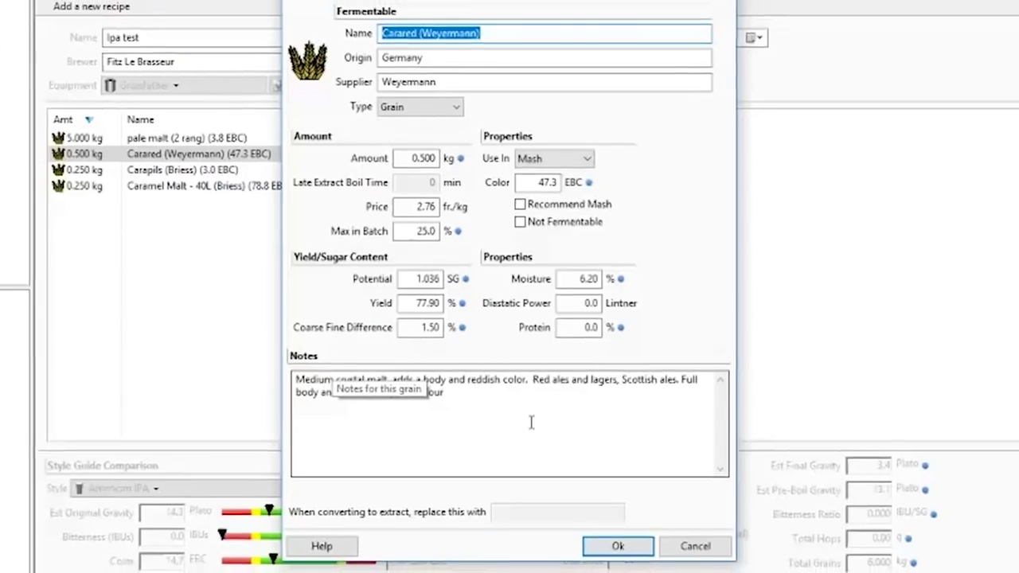
pyautogui.click(471, 402)
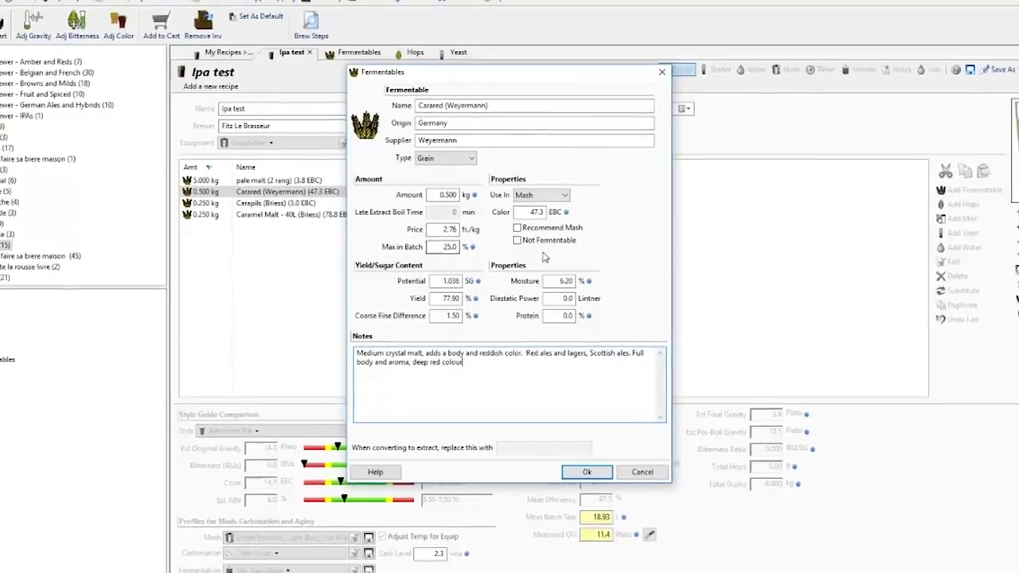
pyautogui.click(589, 479)
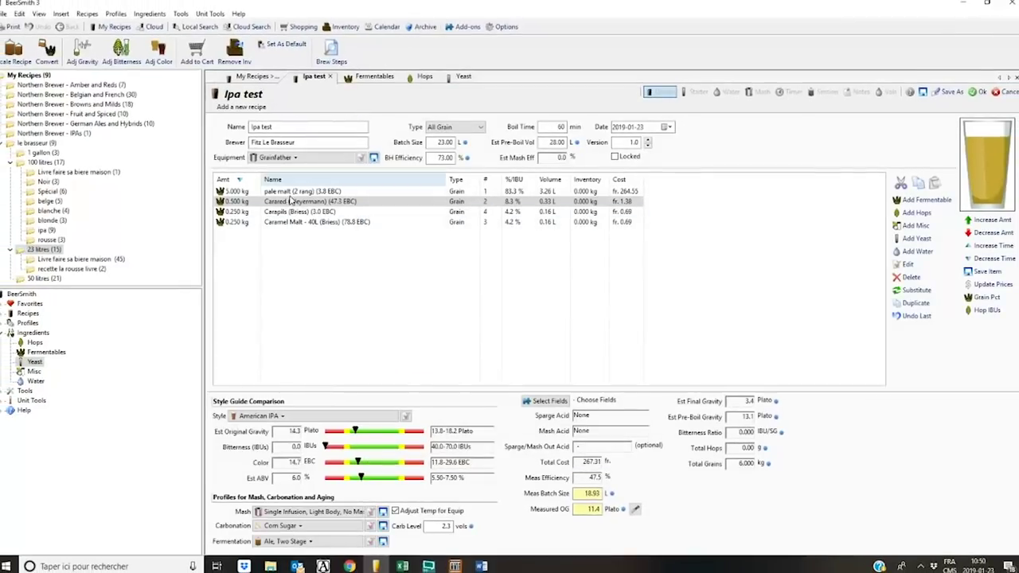
# Step: Try amounts of 5 kg and 0.25 kg for Carared (Weyermann), and delete that malt from the recipe
pyautogui.doubleClick(293, 203)
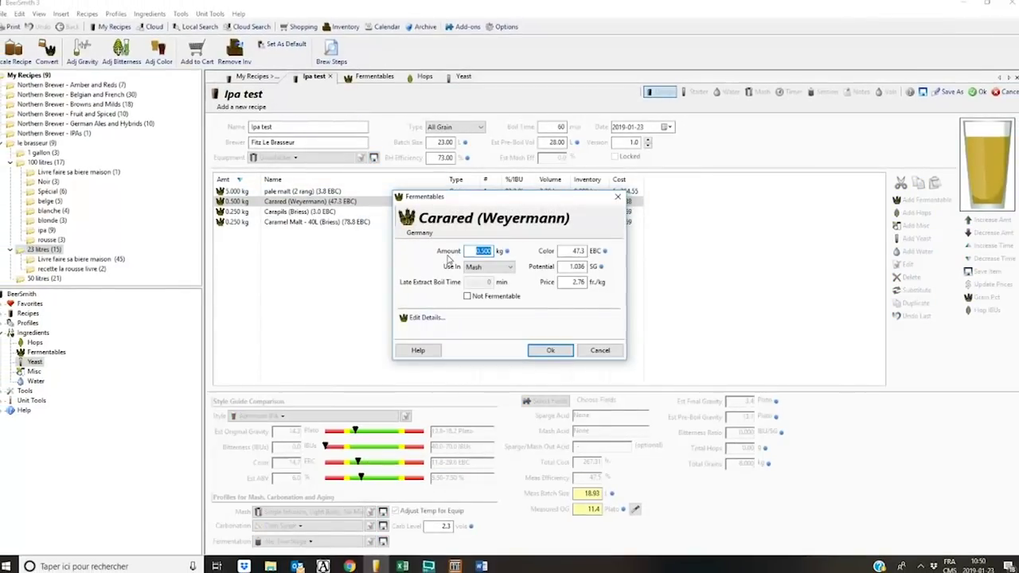
pyautogui.press('Return')
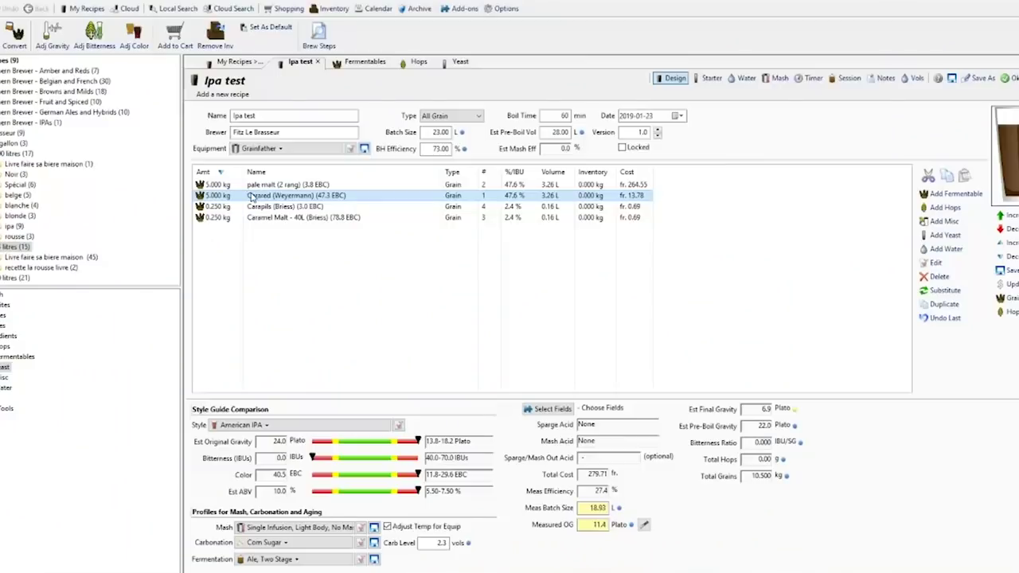
pyautogui.doubleClick(295, 195)
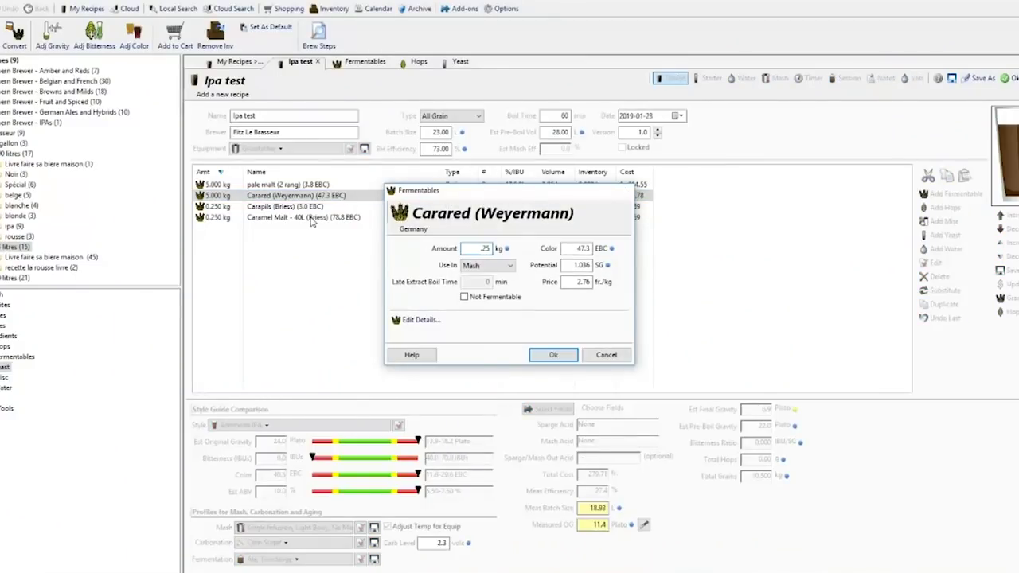
pyautogui.press('Return')
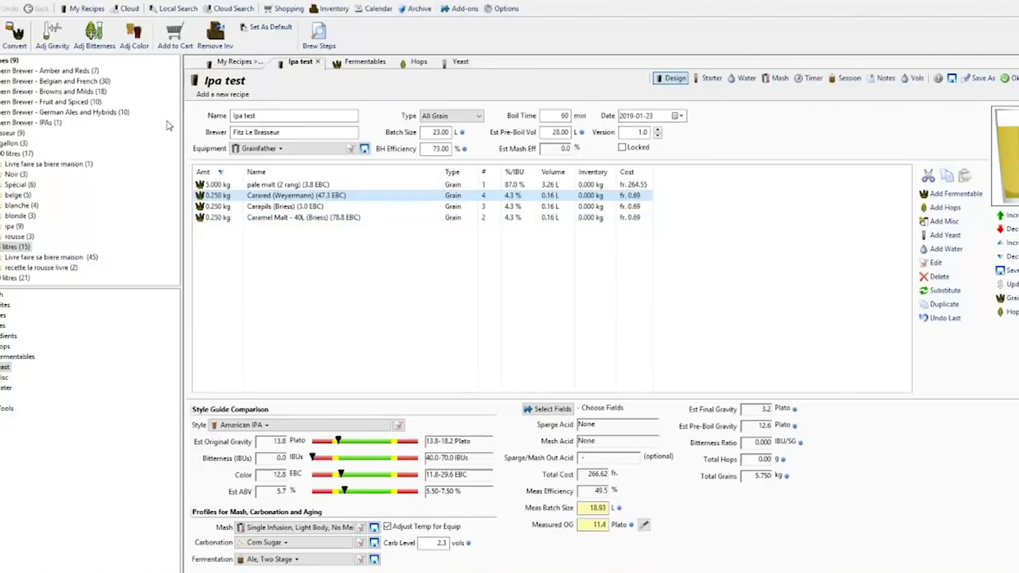
pyautogui.moveTo(265, 201)
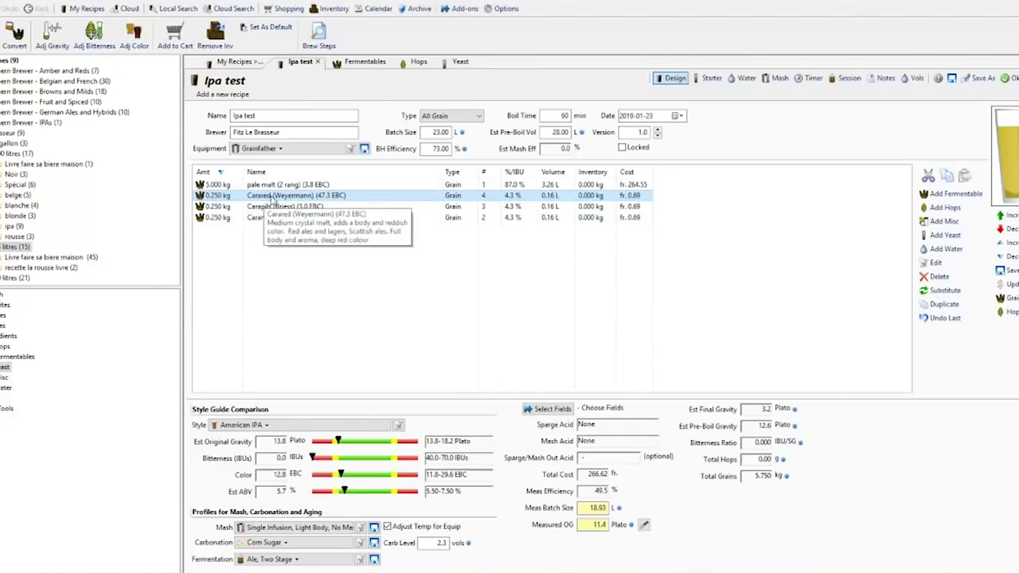
pyautogui.click(938, 276)
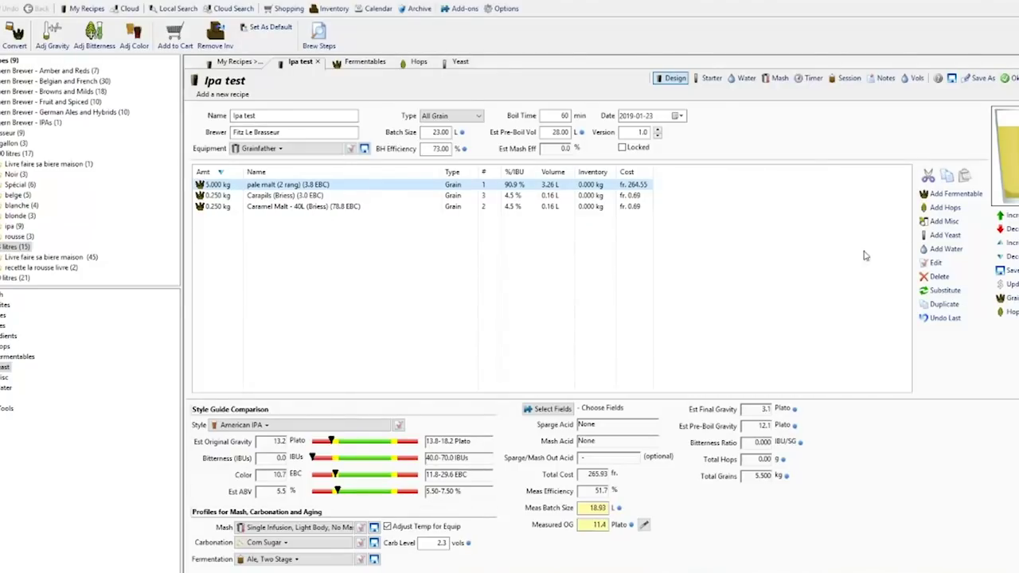
# Step: Find the 60L caramel malt by Briess among the available fermentables and add it to the recipe
pyautogui.click(954, 193)
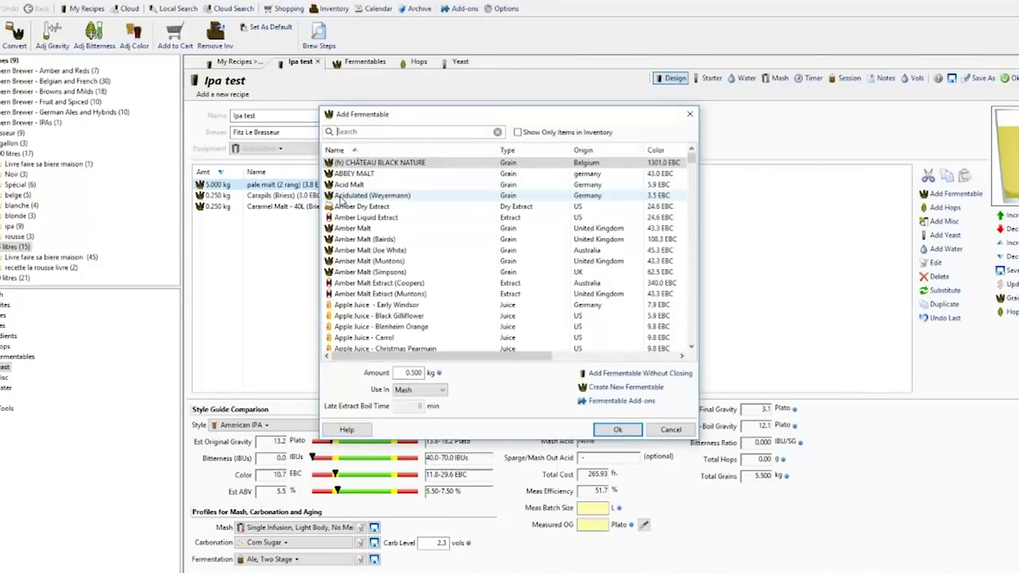
pyautogui.write('car')
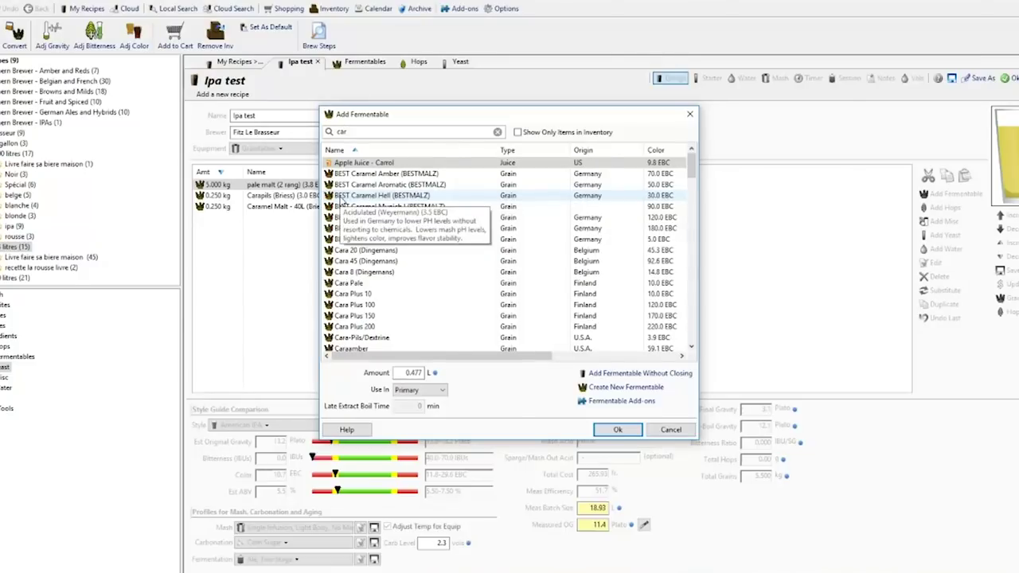
pyautogui.write('amel')
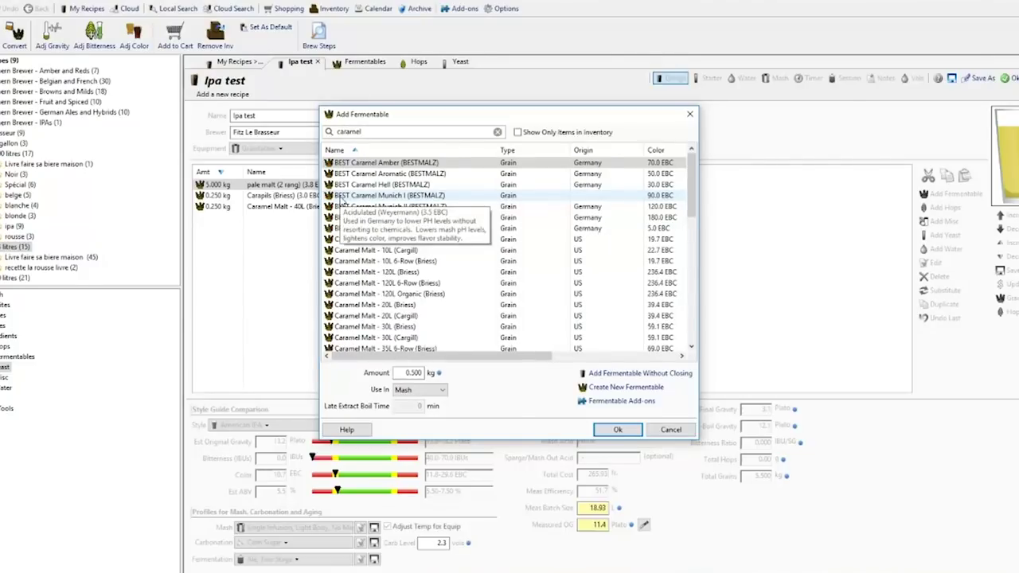
pyautogui.write(' 6')
pyautogui.press('BackSpace')
pyautogui.press('BackSpace')
pyautogui.press('BackSpace')
pyautogui.press('BackSpace')
pyautogui.press('BackSpace')
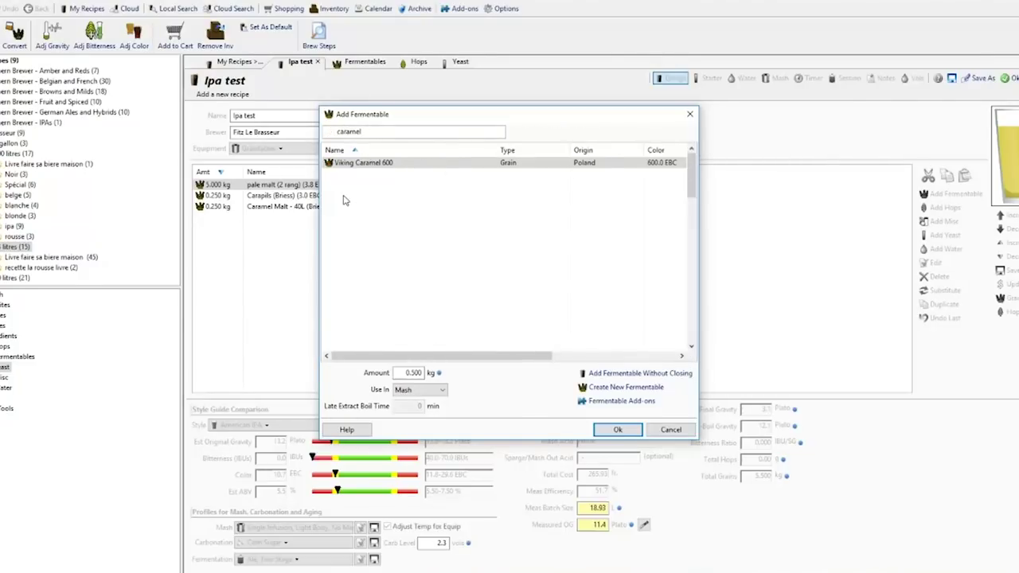
pyautogui.scroll(-6, 420, 239)
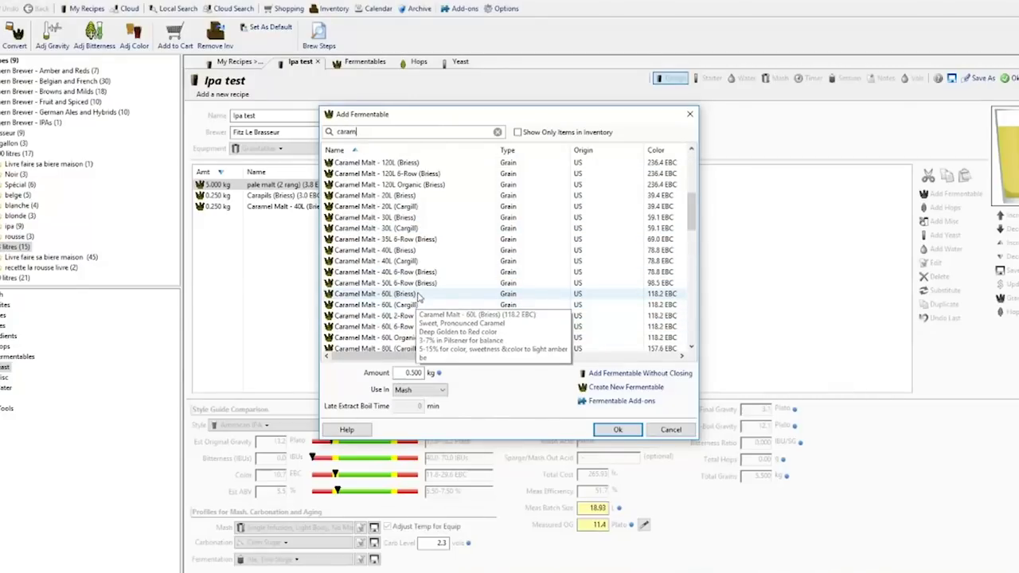
pyautogui.doubleClick(415, 294)
# Step: Set the amount of Caramel Malt - 60L (Briess) in the recipe to 0.25 kg
pyautogui.doubleClick(228, 197)
pyautogui.click(561, 356)
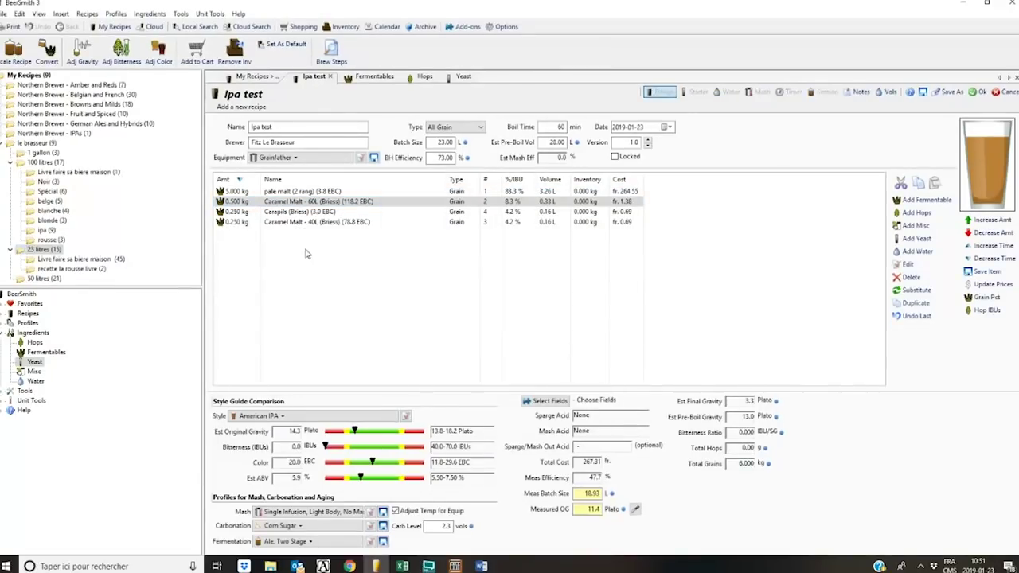
pyautogui.doubleClick(303, 201)
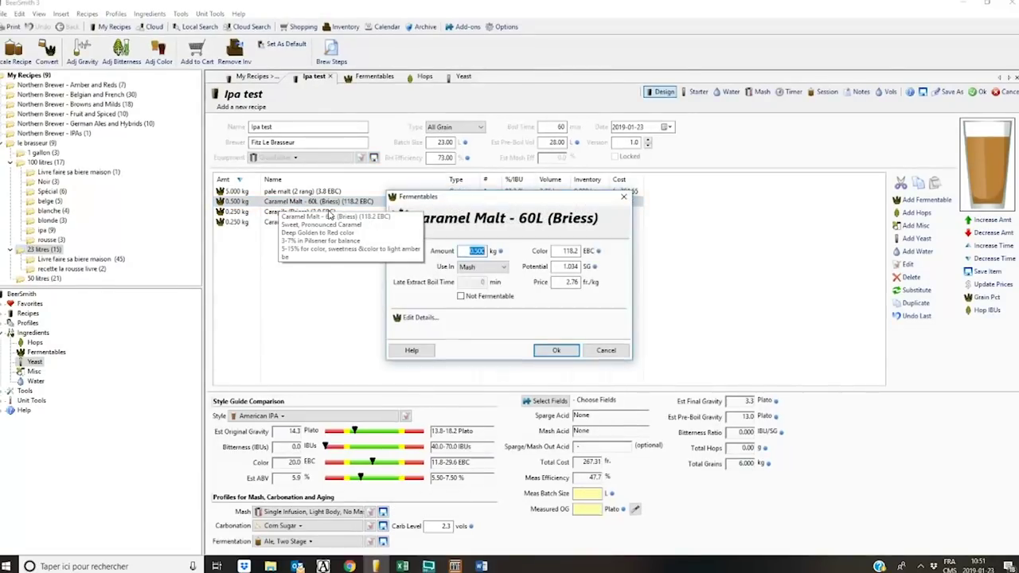
pyautogui.press('Return')
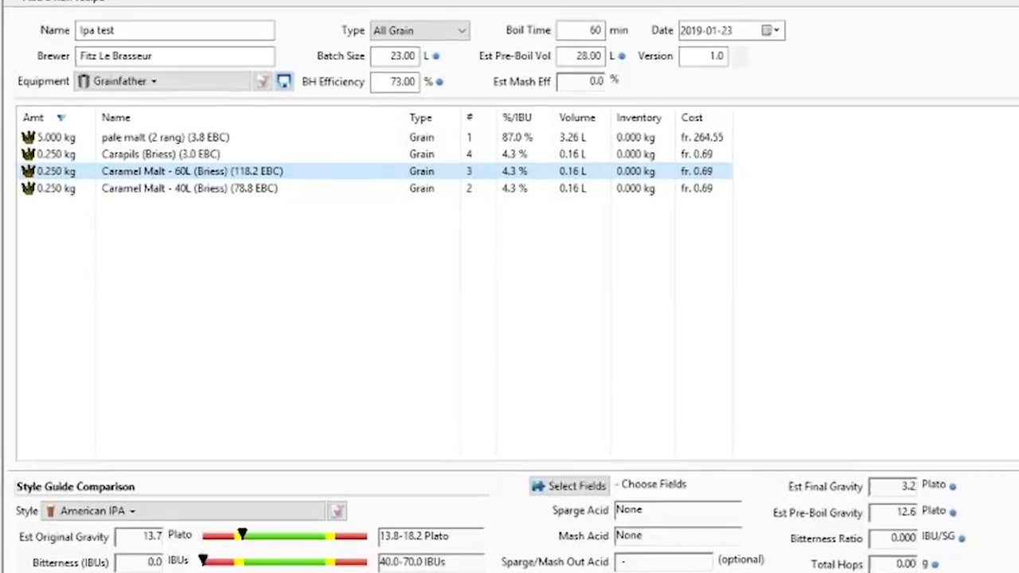
# Step: Add Citra hops with a 60-minute boil to the recipe and set their amount to 50 g
pyautogui.click(917, 212)
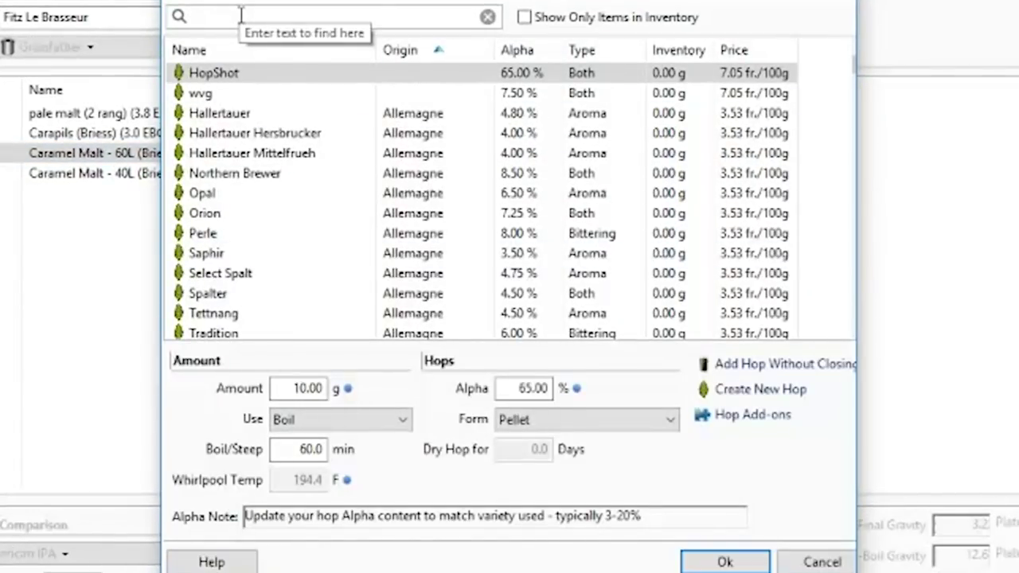
pyautogui.write('citra')
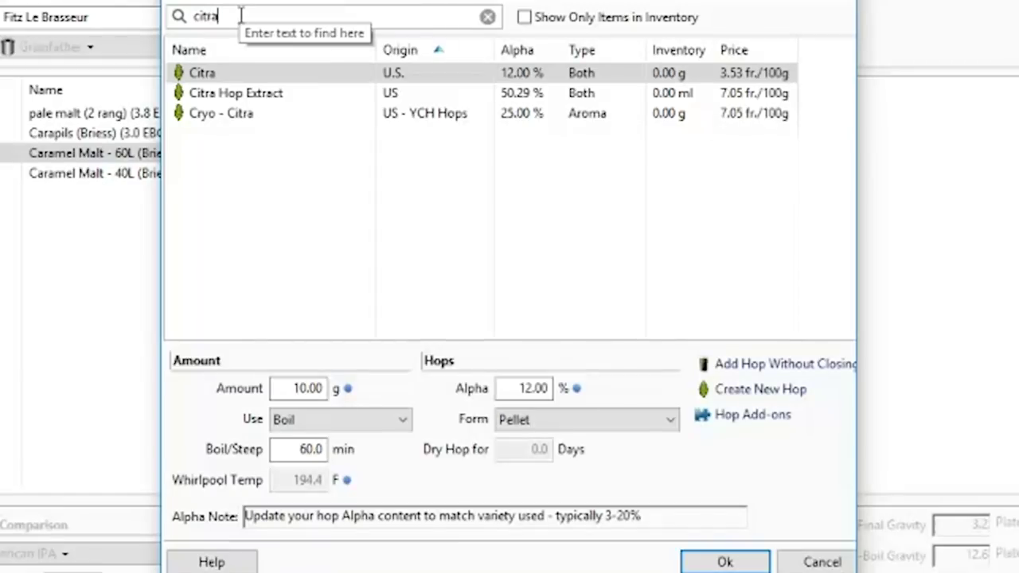
pyautogui.click(274, 74)
pyautogui.doubleClick(273, 74)
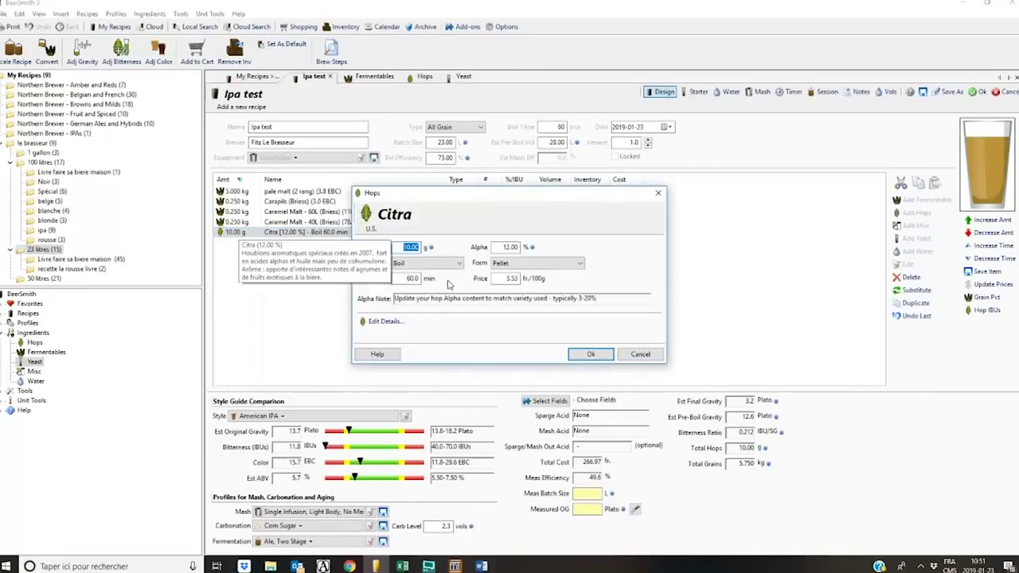
pyautogui.click(589, 354)
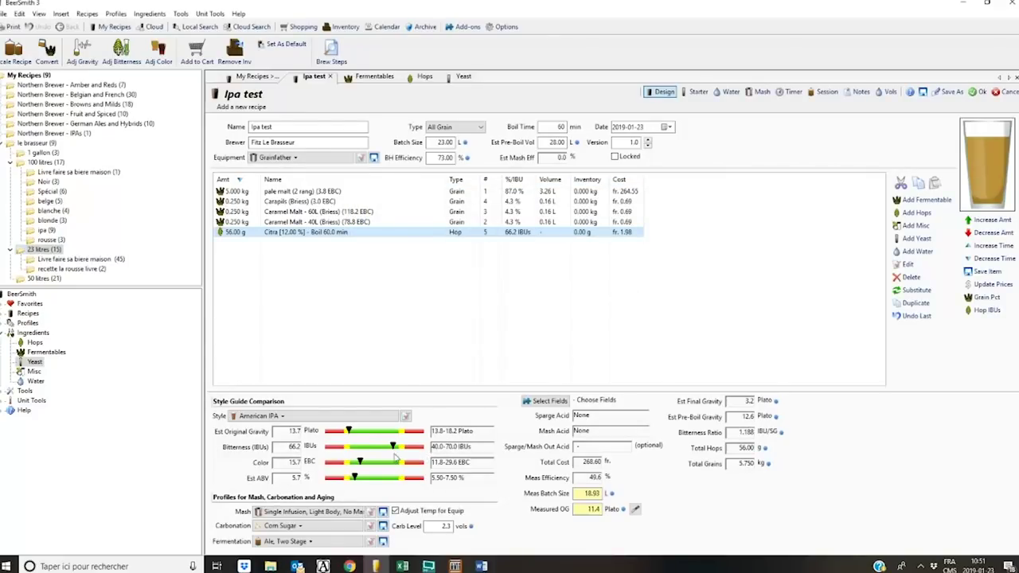
pyautogui.doubleClick(239, 232)
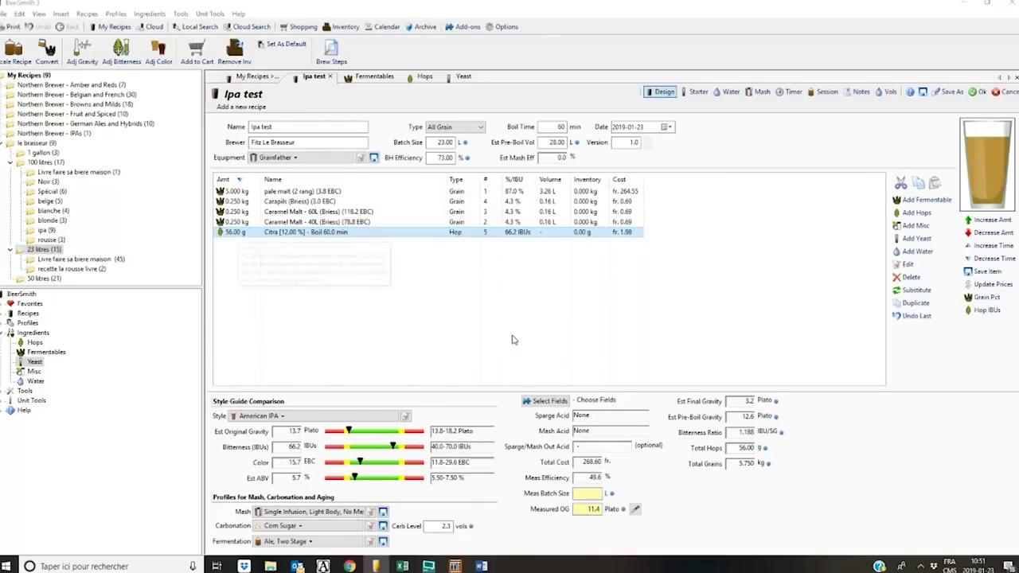
pyautogui.click(532, 320)
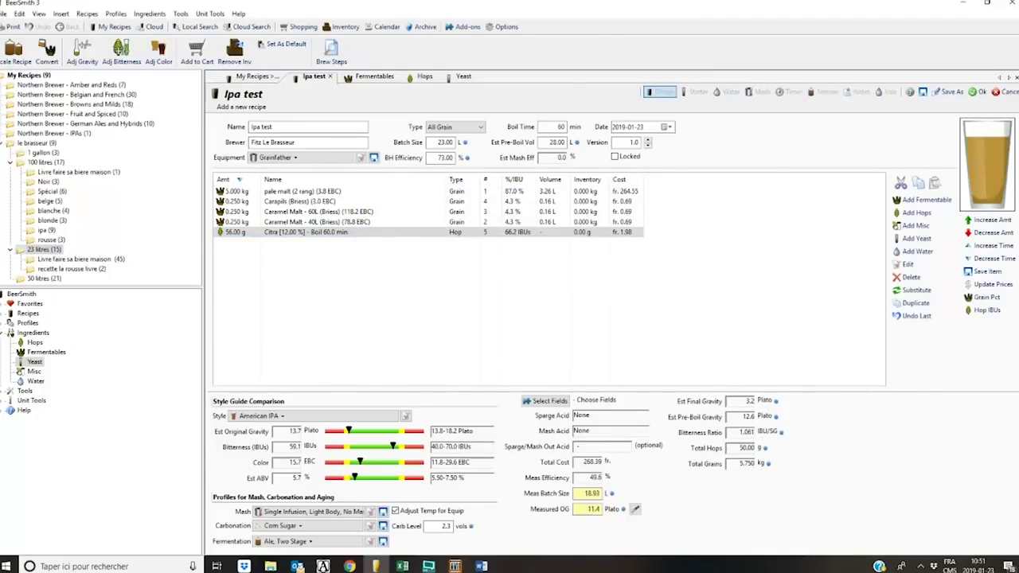
# Step: Add 28 g of Simcoe hops to the recipe with a boil time of 15 minutes
pyautogui.click(917, 213)
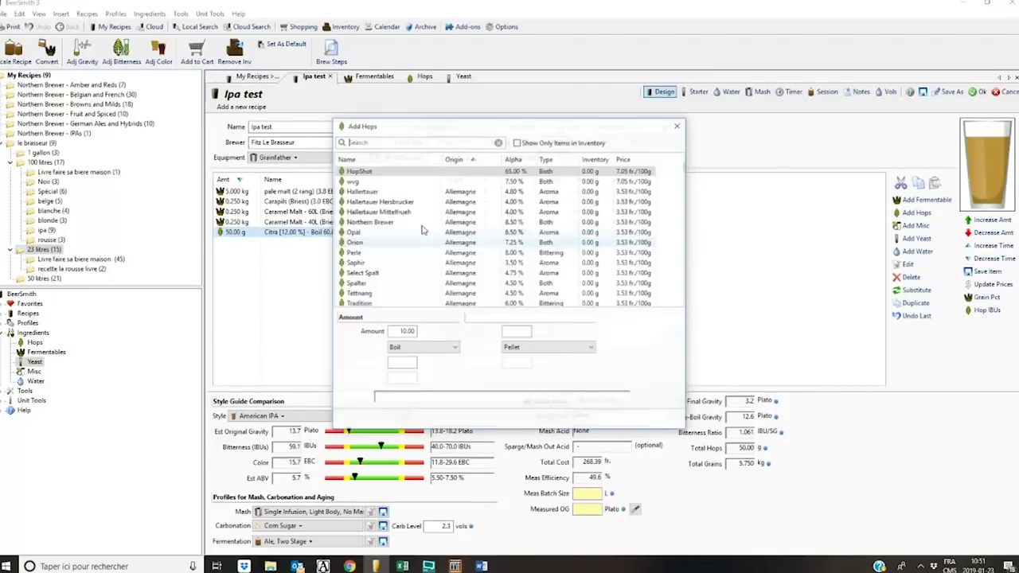
pyautogui.write('simco')
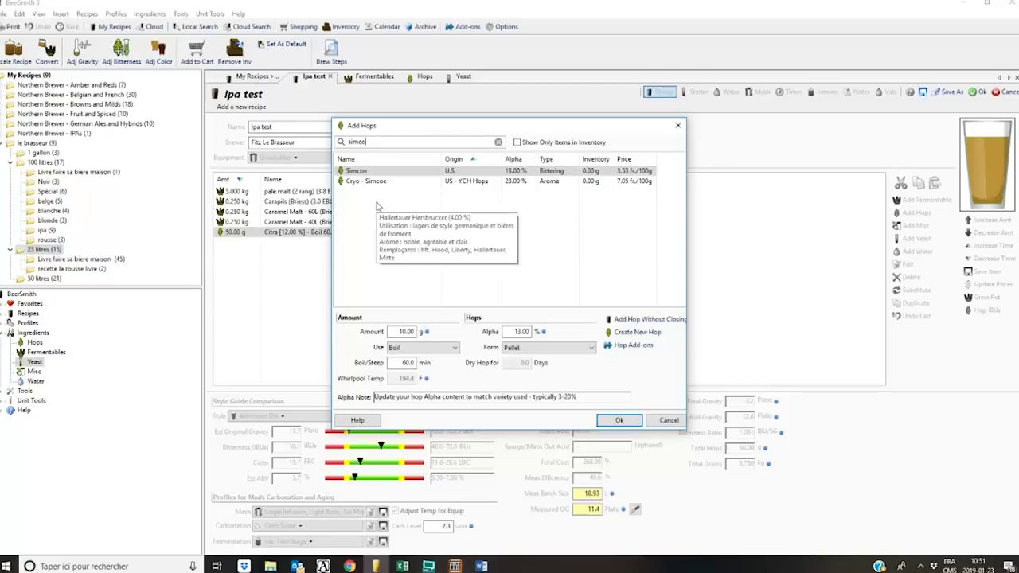
pyautogui.write('28')
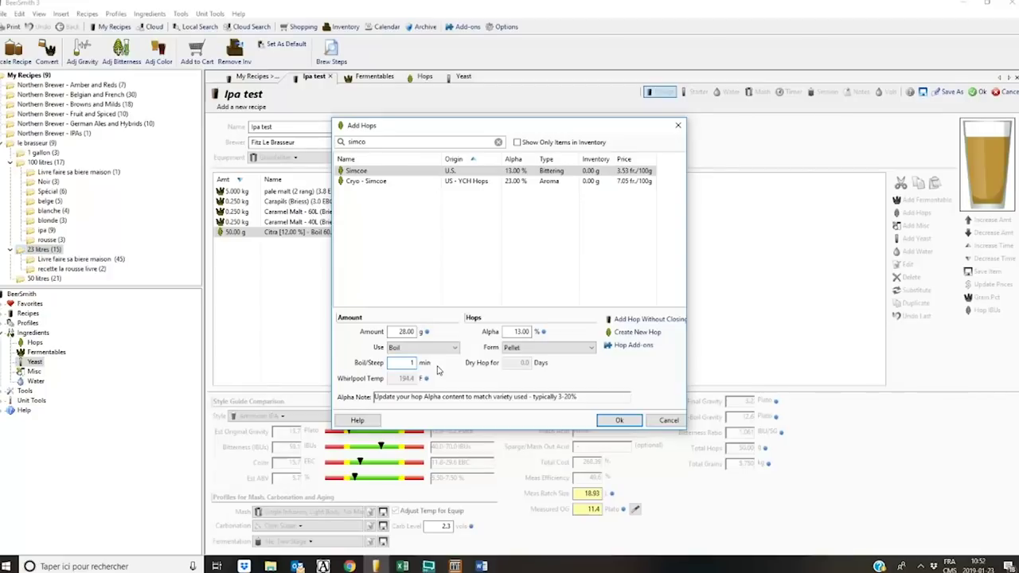
pyautogui.press('Return')
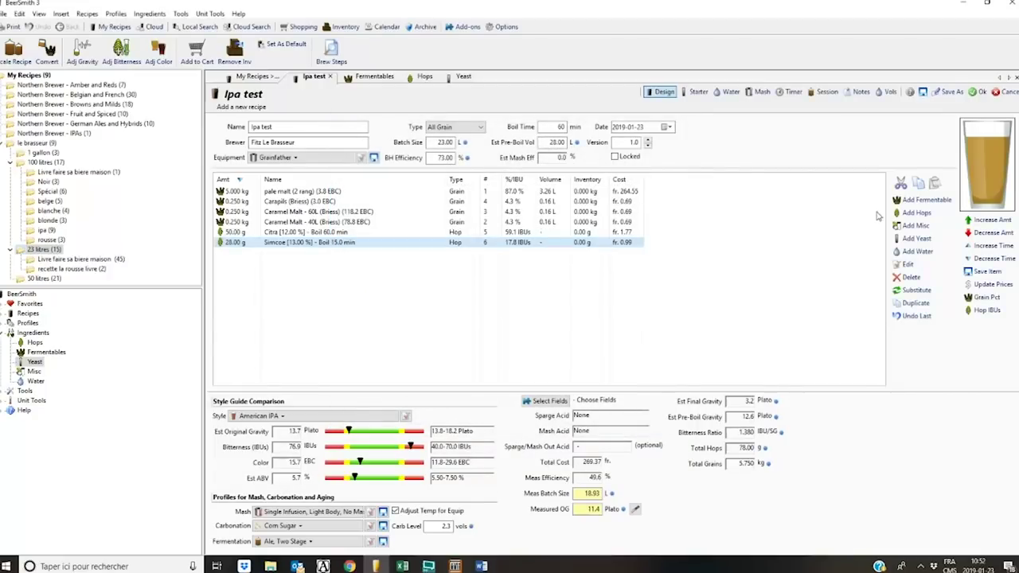
# Step: Add 28 g of Amarillo hops to the recipe with a boil time of 0 minutes
pyautogui.click(903, 216)
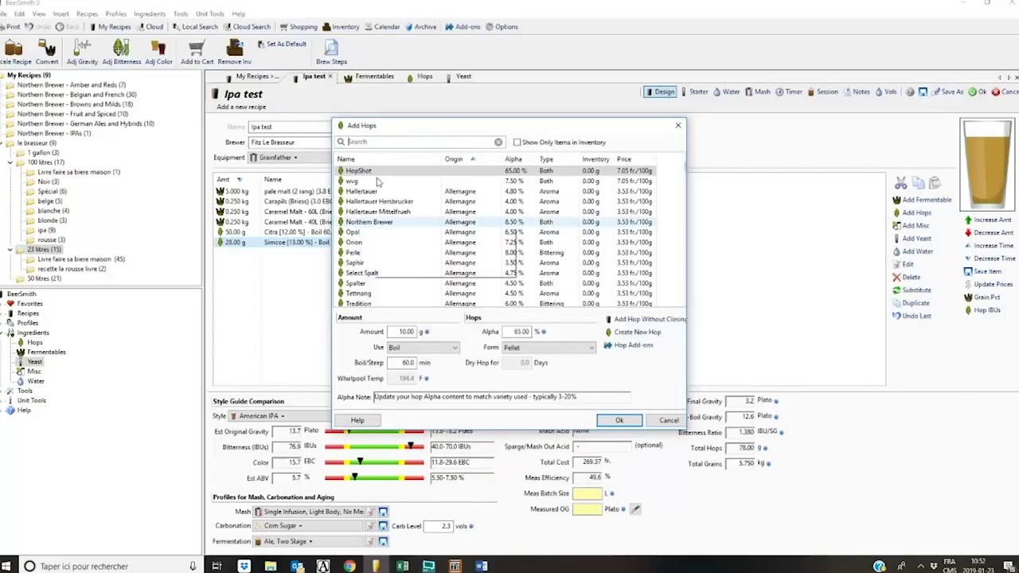
pyautogui.write('amaril')
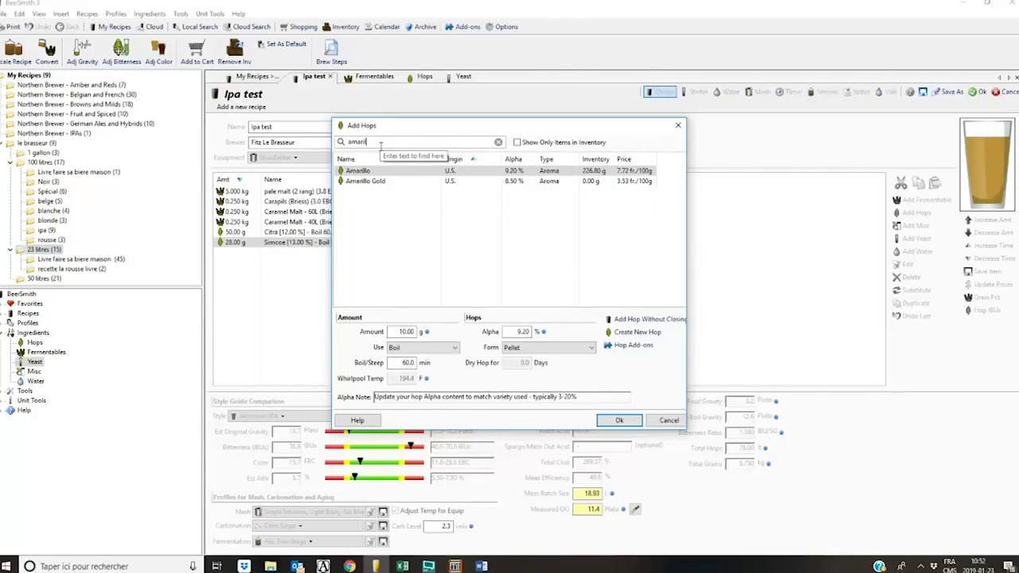
pyautogui.click(400, 332)
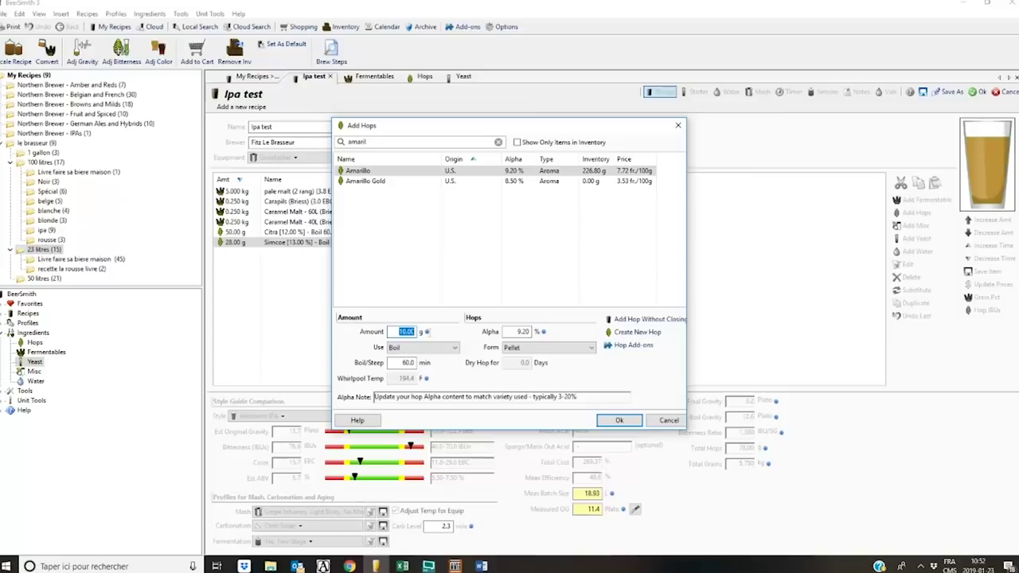
pyautogui.write('0')
pyautogui.press('Return')
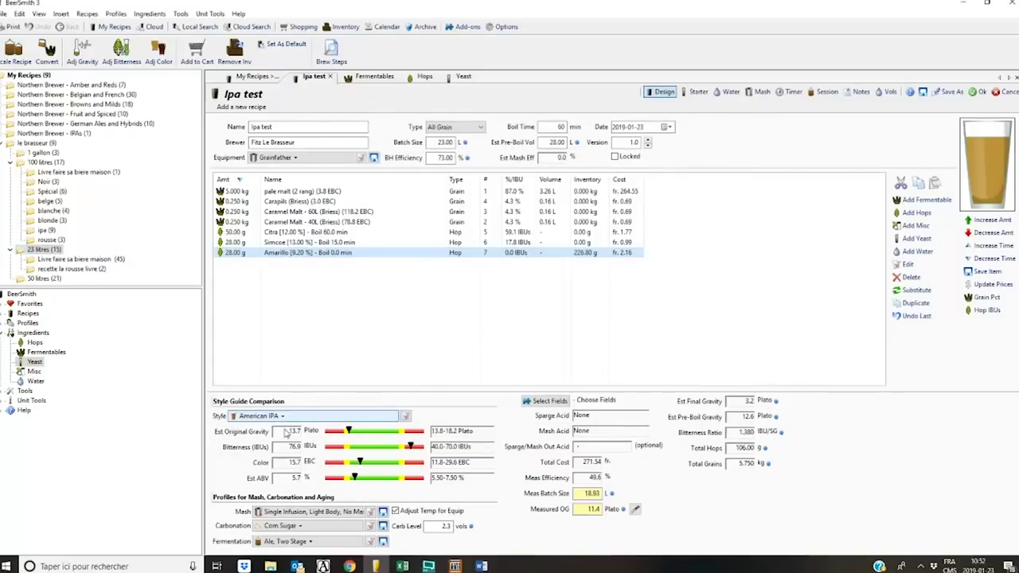
# Step: Set the amount of the Simcoe hops in the recipe to 25 g
pyautogui.doubleClick(313, 242)
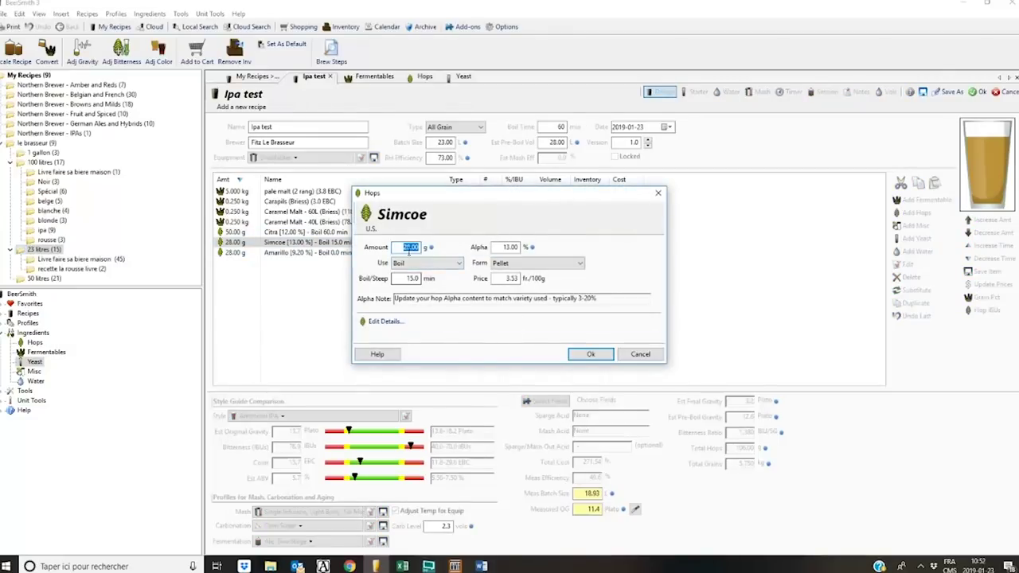
pyautogui.write('25')
pyautogui.press('Return')
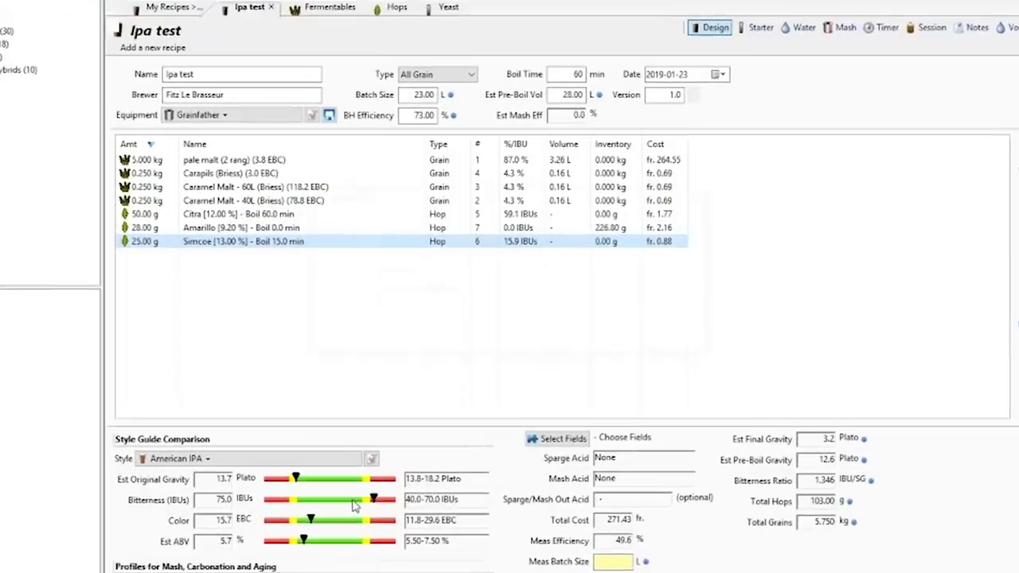
# Step: Adjust the recipe's overall bitterness to a desired level of 55 IBUs
pyautogui.doubleClick(390, 453)
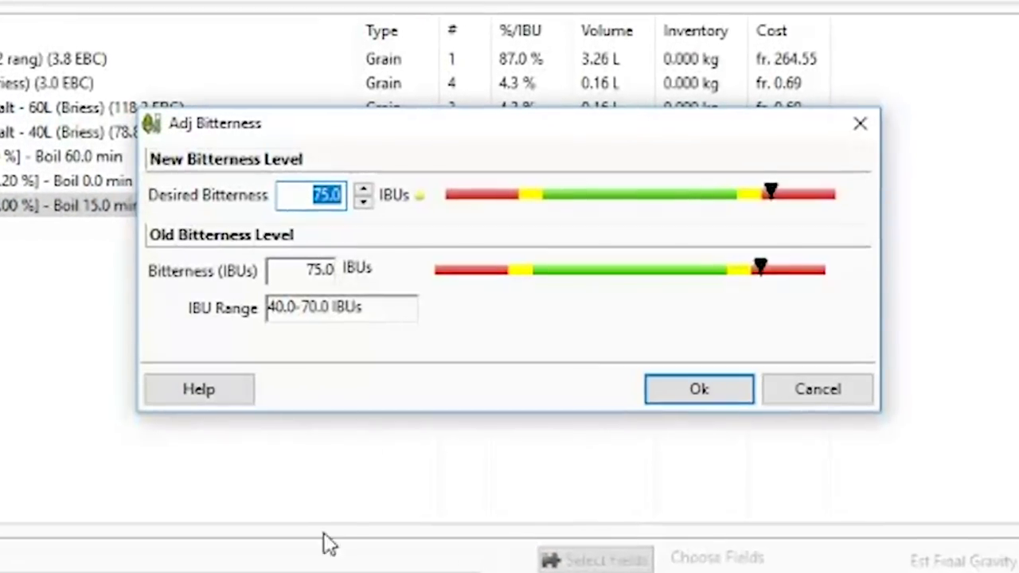
pyautogui.click(379, 210)
pyautogui.doubleClick(313, 194)
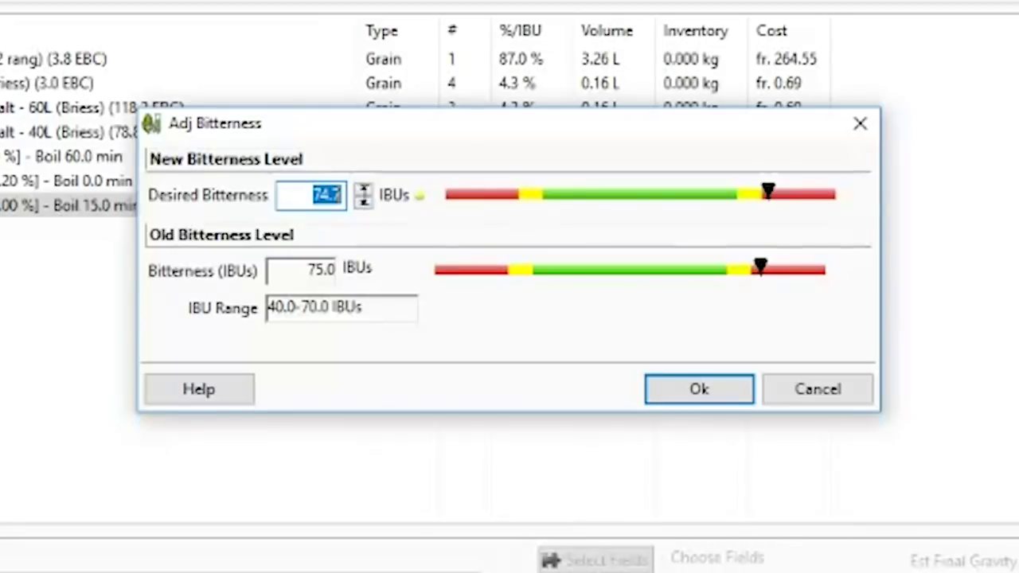
pyautogui.write('55')
pyautogui.press('Return')
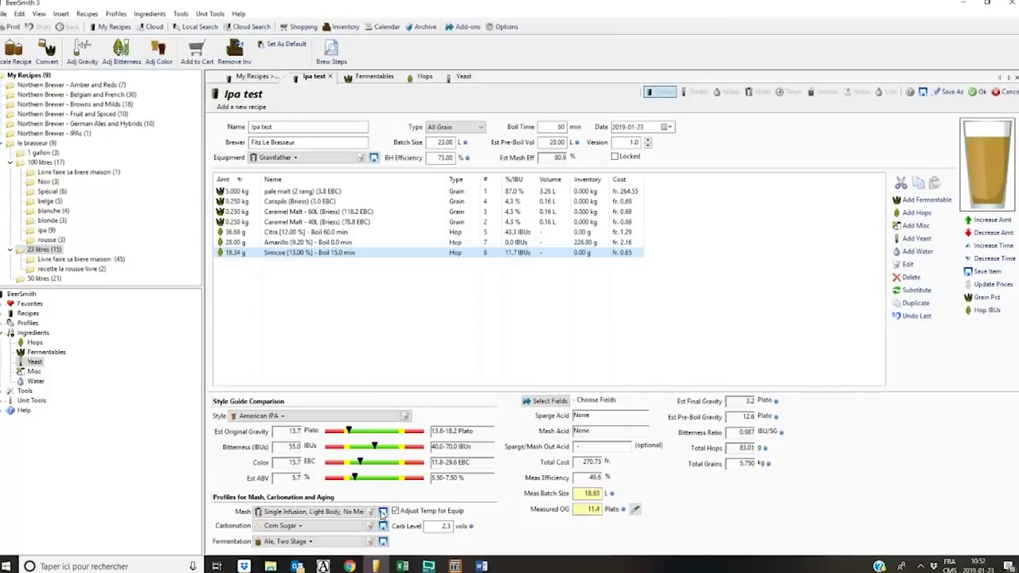
# Step: Find Irish Moss among the miscellaneous ingredients and add 0.30 tsp of it to the boil
pyautogui.moveTo(257, 251)
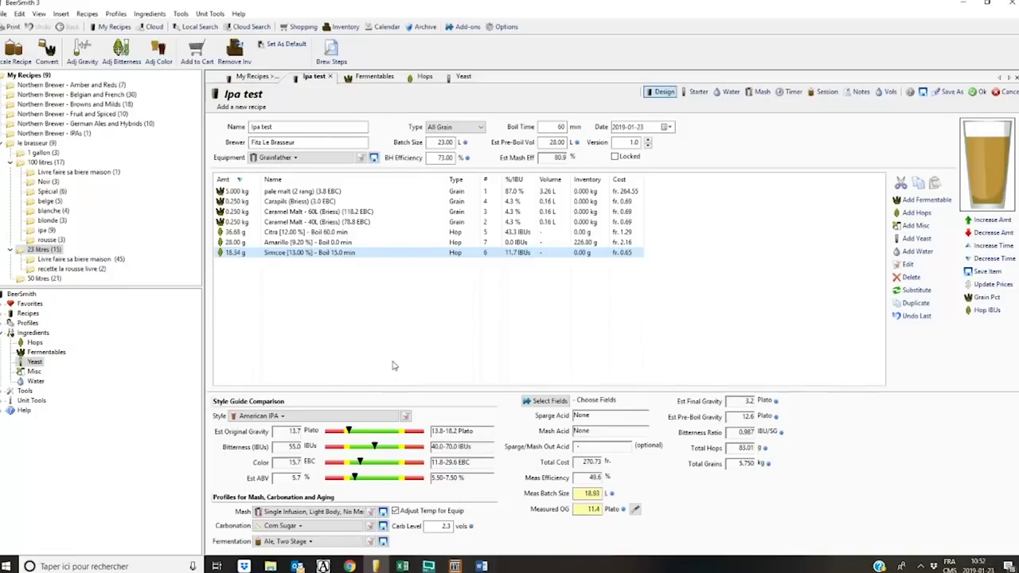
pyautogui.click(916, 225)
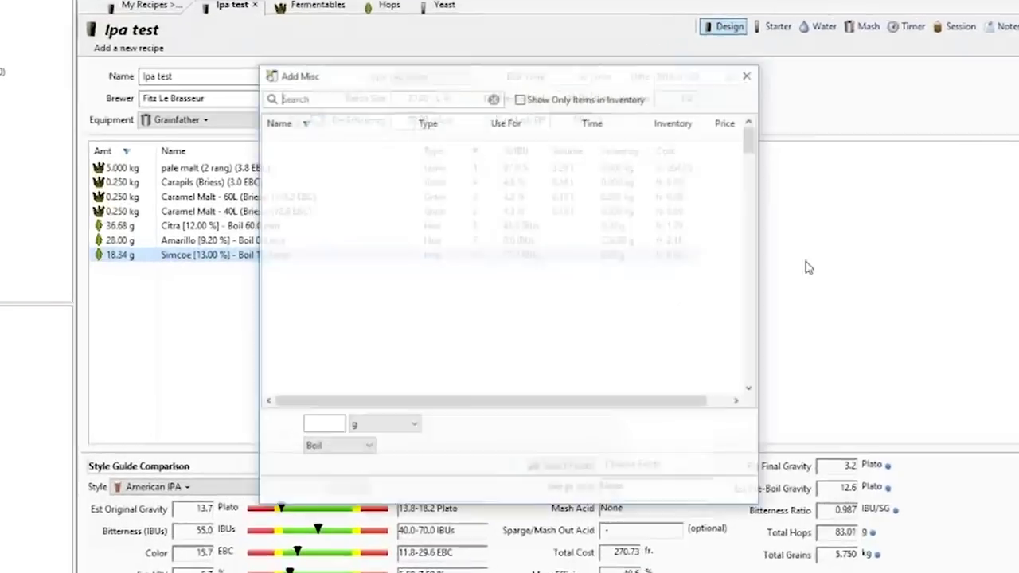
pyautogui.scroll(-1, 396, 221)
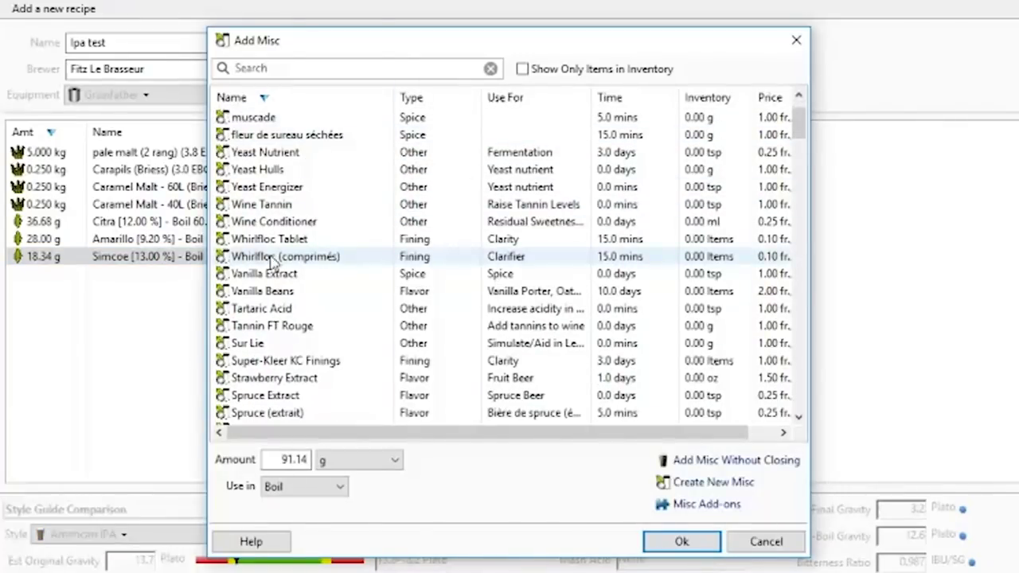
pyautogui.scroll(-3, 263, 254)
pyautogui.click(329, 67)
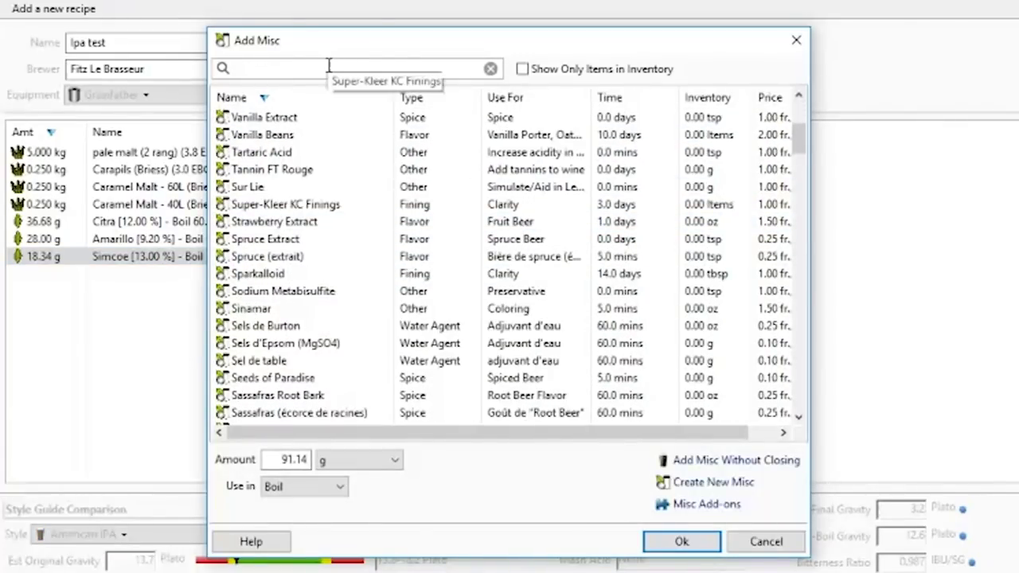
pyautogui.write('ir')
pyautogui.click(300, 154)
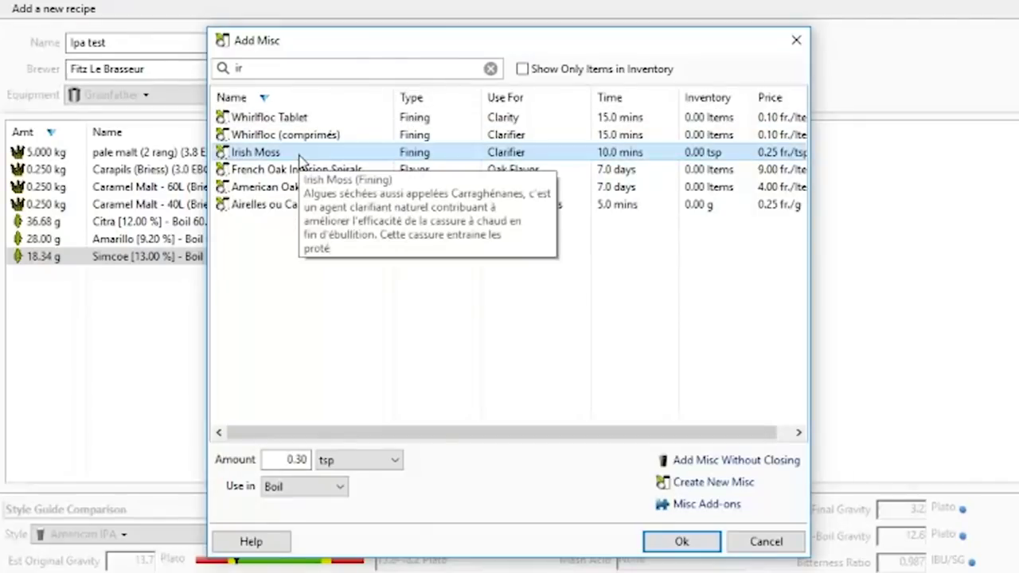
pyautogui.doubleClick(300, 153)
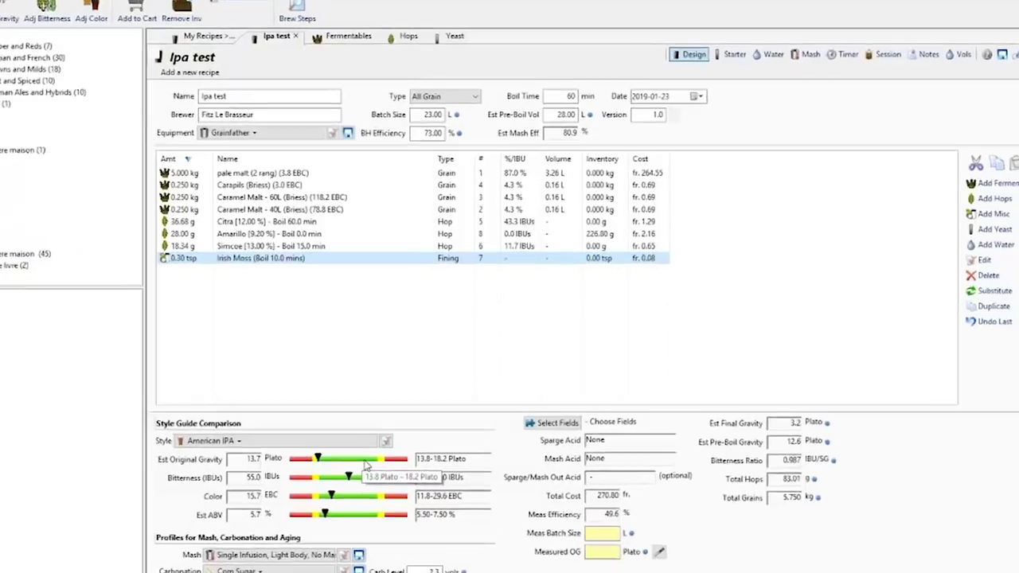
# Step: Adjust the recipe's overall gravity to a desired original gravity of 15.1 Plato
pyautogui.doubleClick(387, 434)
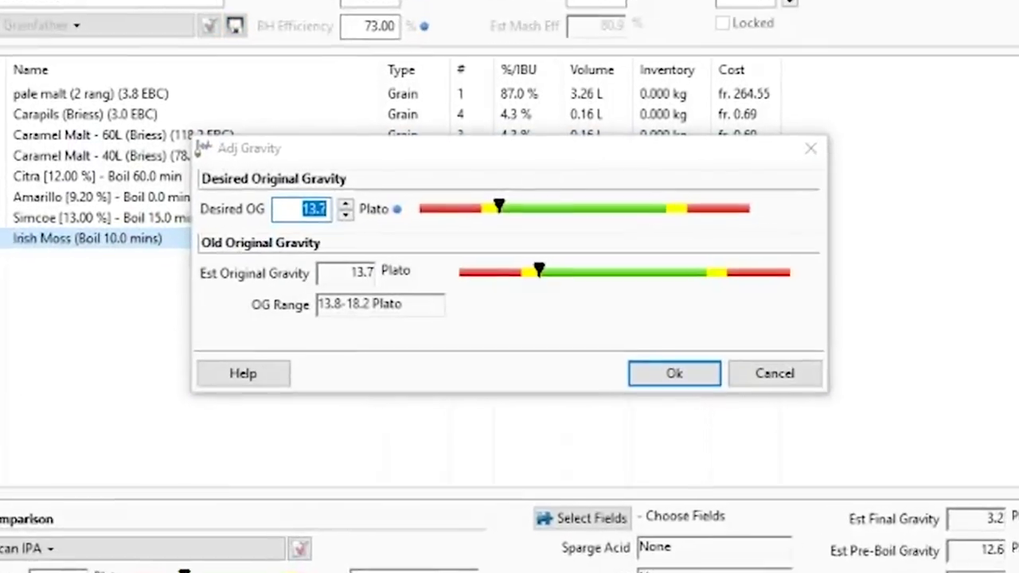
pyautogui.click(323, 194)
pyautogui.click(323, 194)
pyautogui.click(323, 195)
pyautogui.click(325, 205)
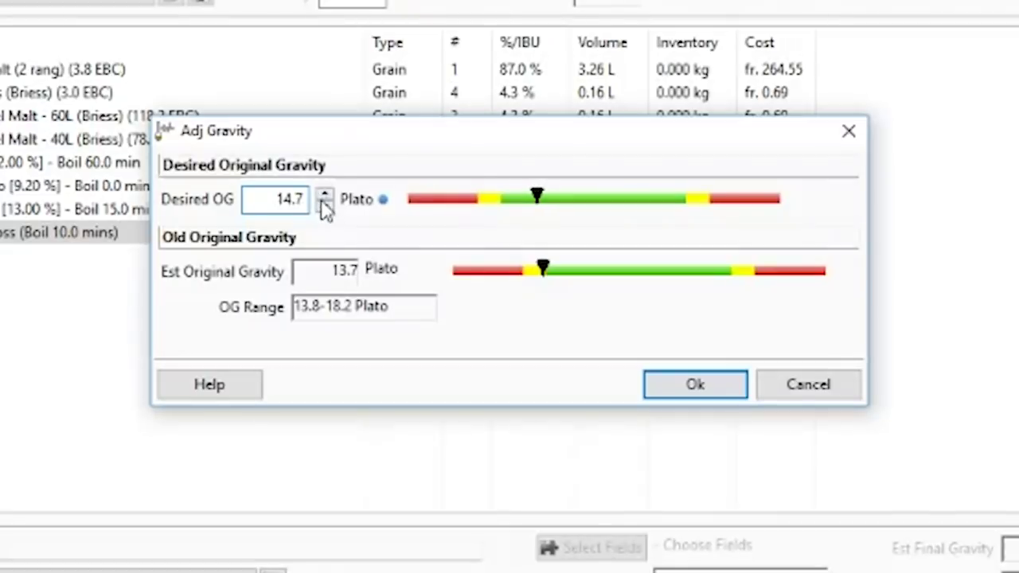
pyautogui.click(722, 396)
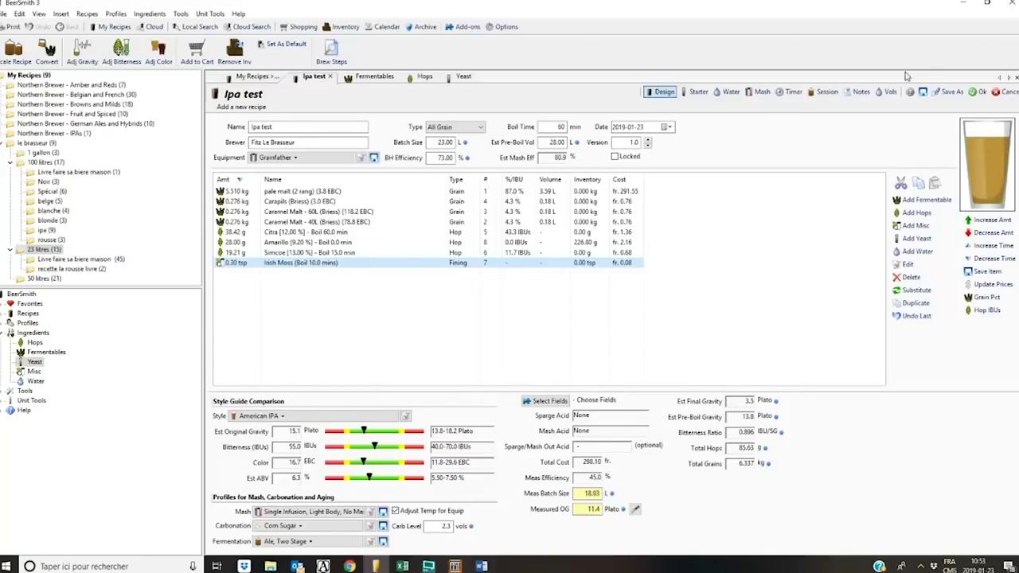
# Step: Find the Vermont Ale yeast from Yeast Bay and add 1.0 pkg of it to the recipe
pyautogui.click(918, 239)
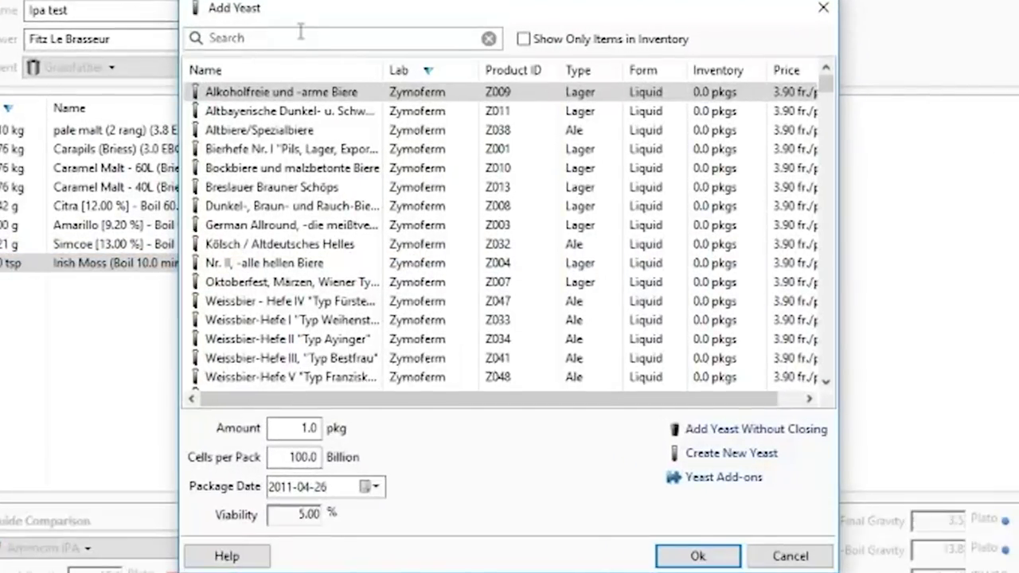
pyautogui.click(301, 31)
pyautogui.write('ver')
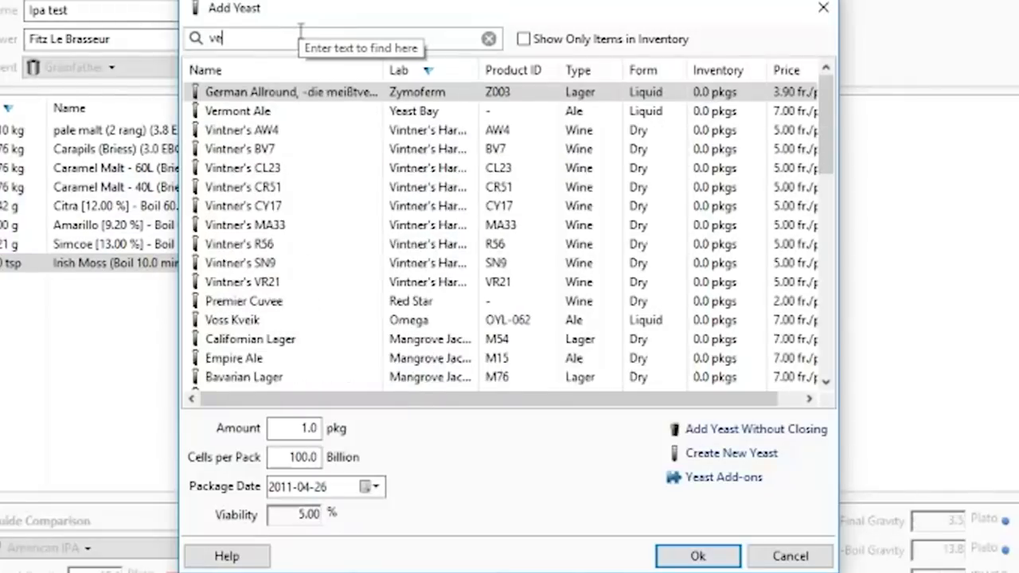
pyautogui.click(282, 116)
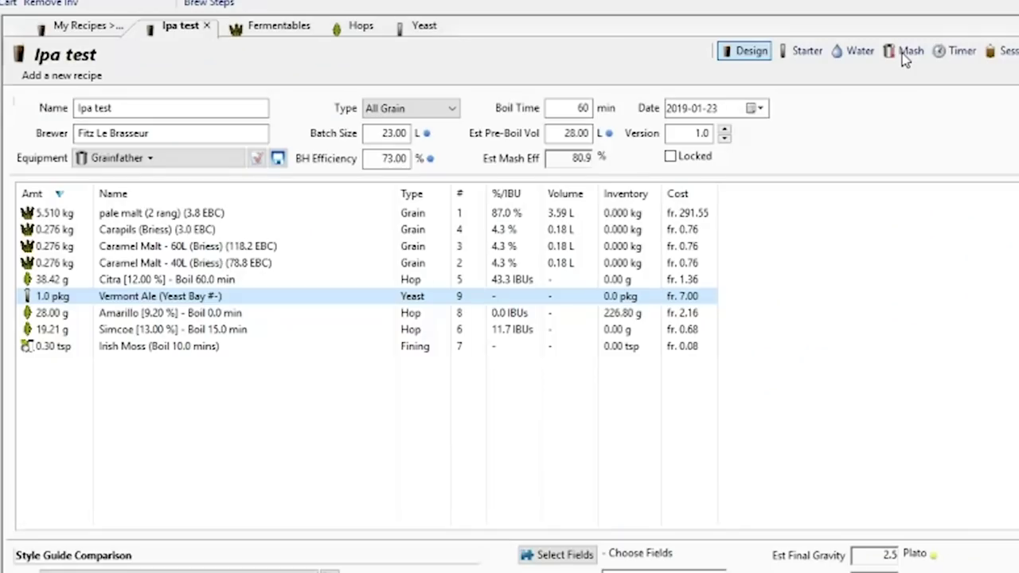
# Step: Look through the available mash profiles in the recipe's mash settings without choosing another one
pyautogui.click(759, 91)
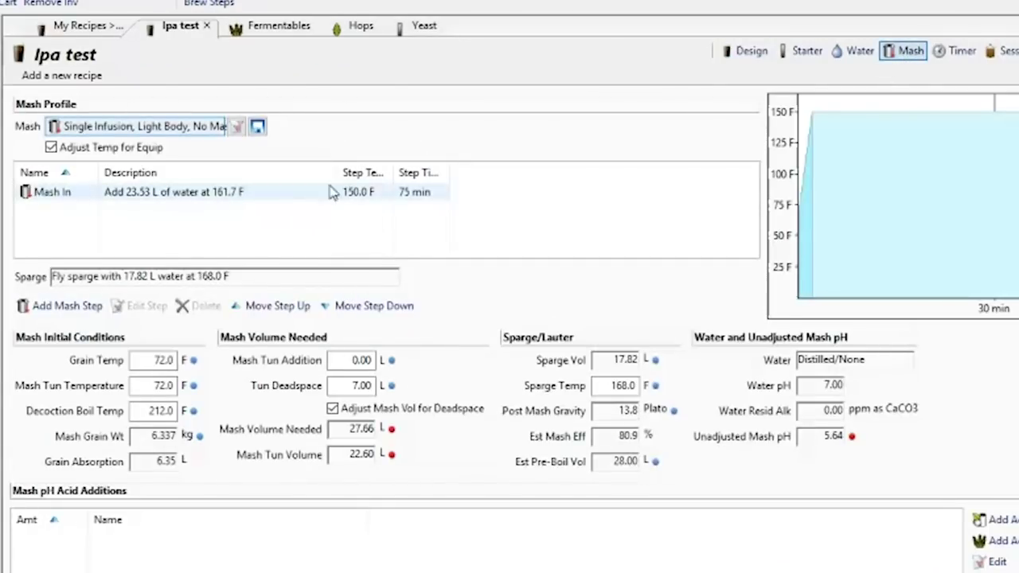
pyautogui.click(155, 131)
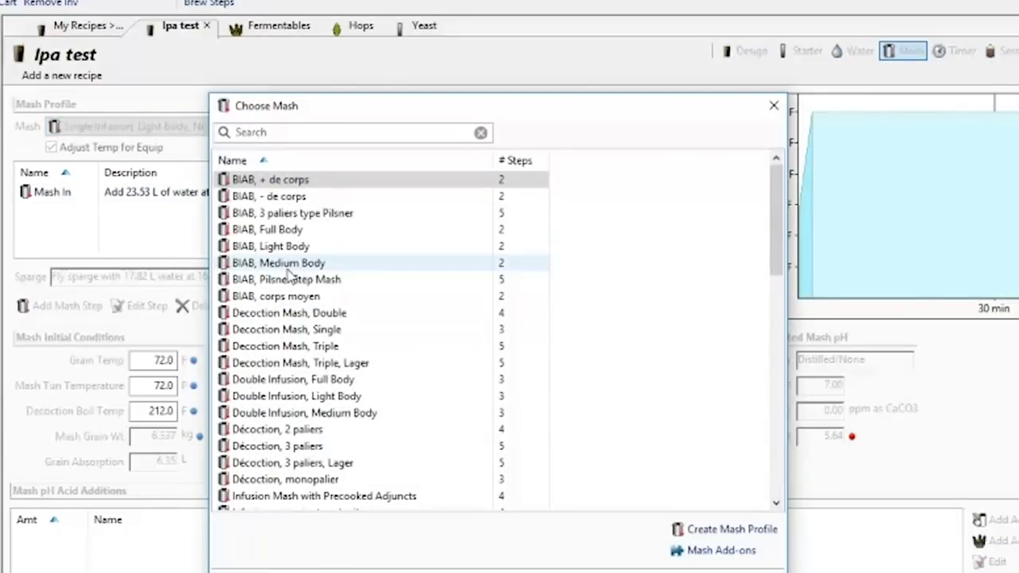
pyautogui.scroll(-6, 286, 306)
pyautogui.scroll(-7, 318, 487)
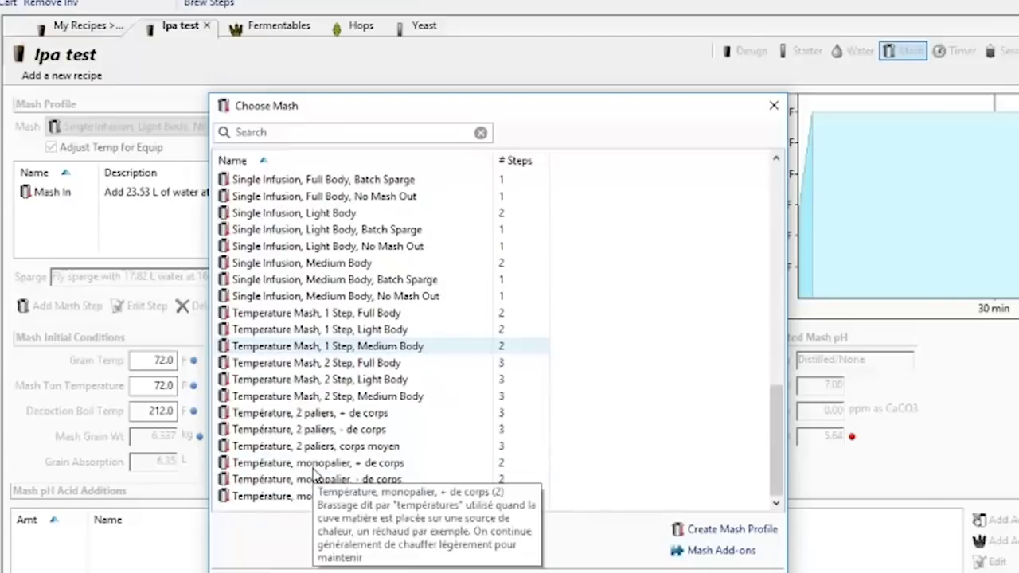
pyautogui.scroll(8, 353, 470)
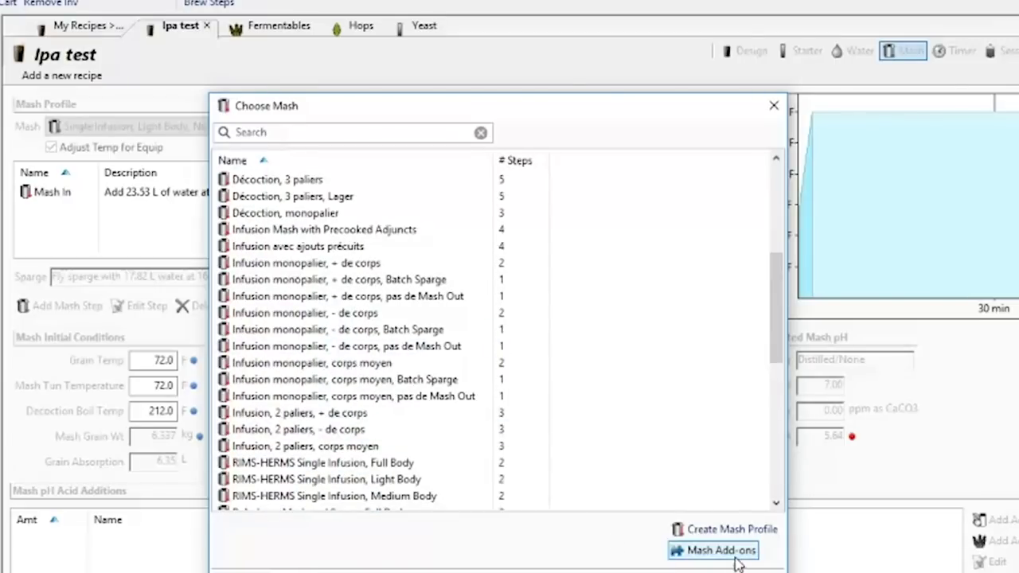
pyautogui.press('Escape')
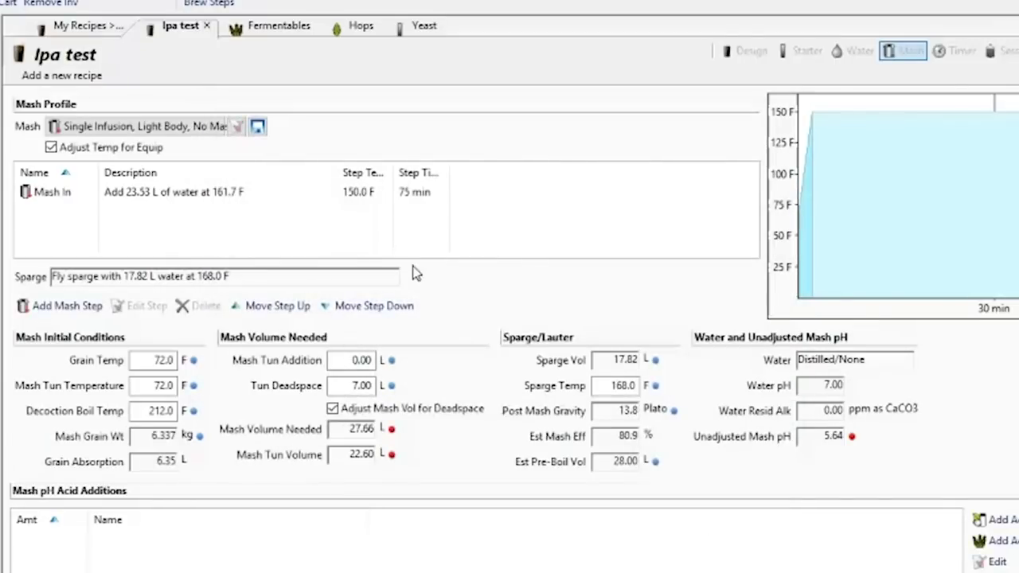
# Step: Set the Mash In step to 60 minutes at 160 F and return to the recipe design
pyautogui.click(377, 194)
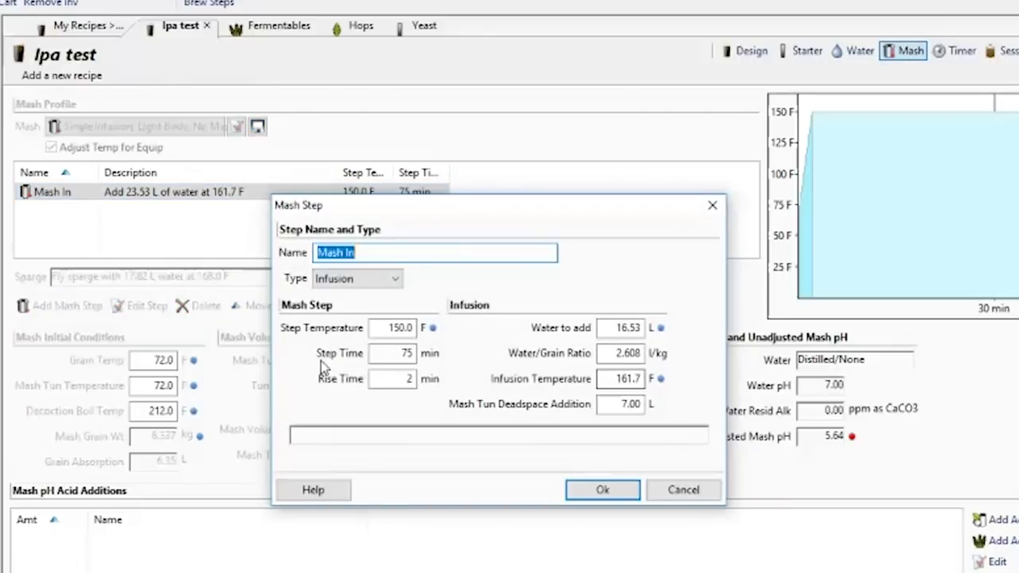
pyautogui.doubleClick(413, 301)
pyautogui.write('60')
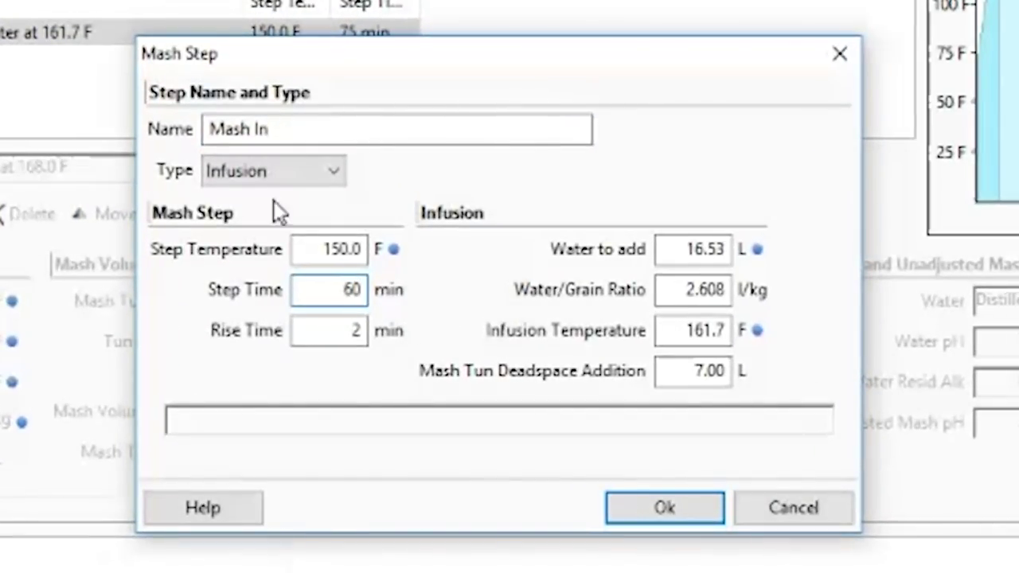
pyautogui.doubleClick(323, 249)
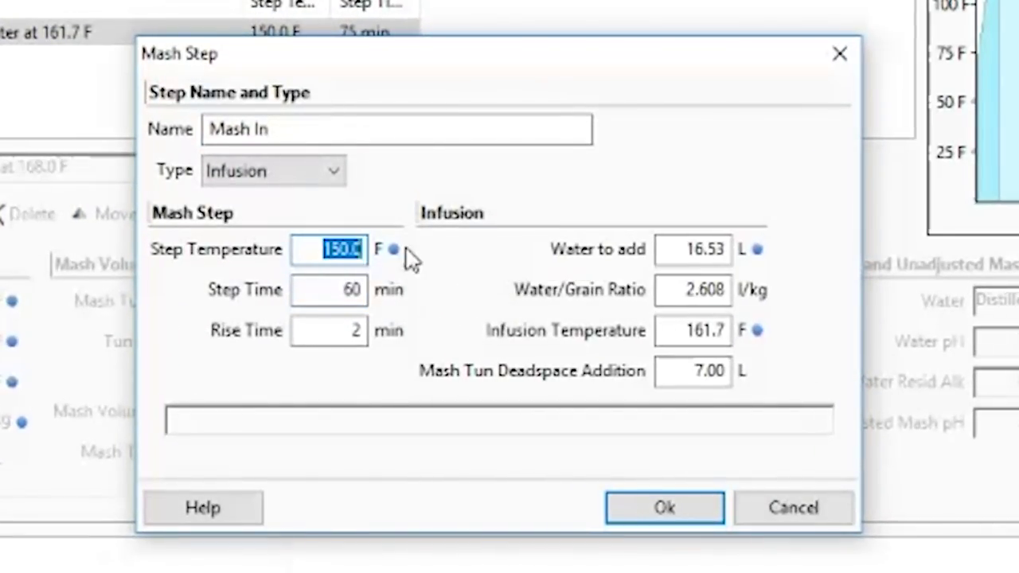
pyautogui.write('160')
pyautogui.click(635, 500)
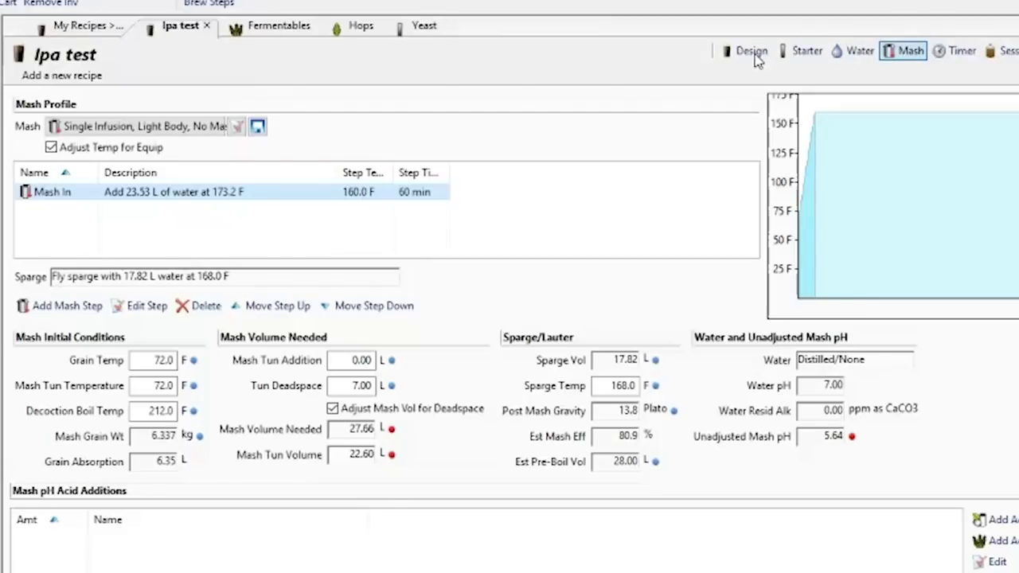
pyautogui.click(754, 52)
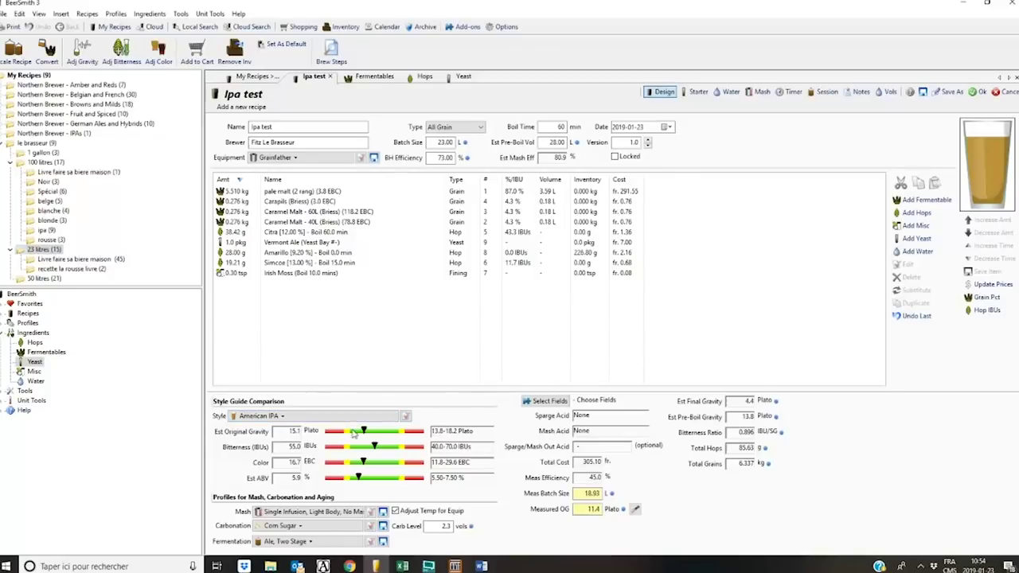
# Step: Set the Mash In step's temperature to 150 F and go back to the recipe design
pyautogui.click(757, 92)
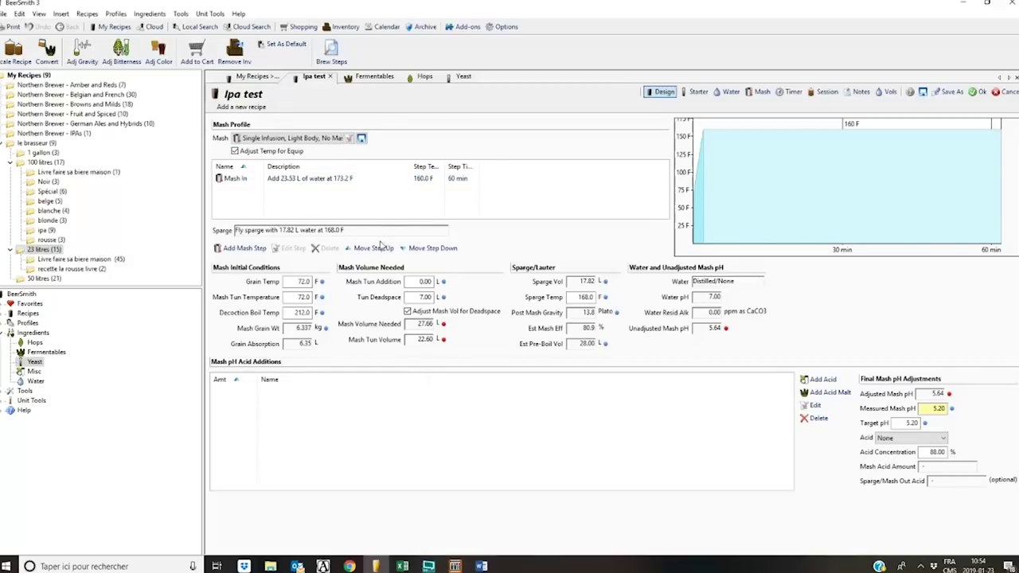
pyautogui.doubleClick(343, 180)
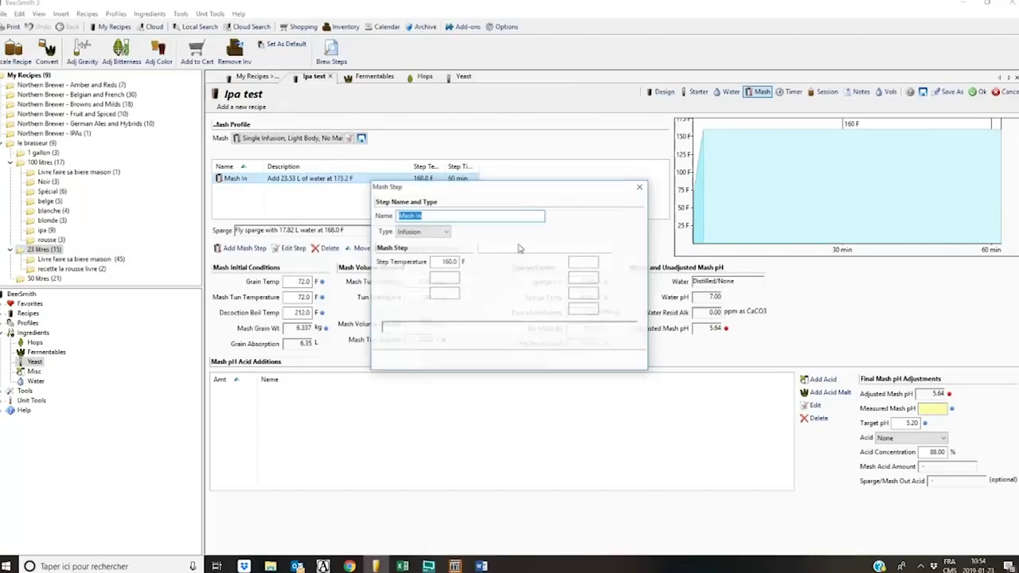
pyautogui.write('15')
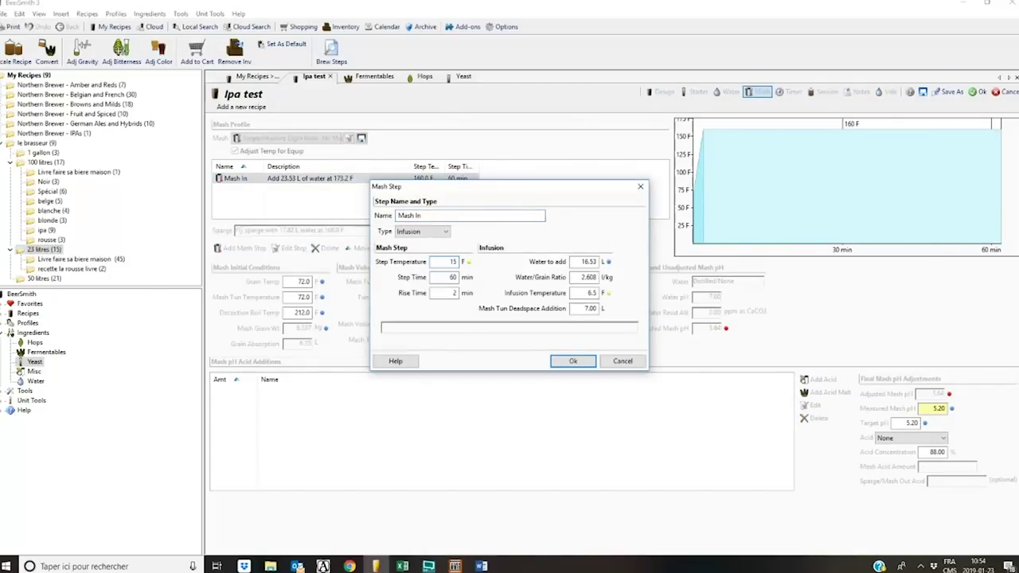
pyautogui.write('0')
pyautogui.press('Return')
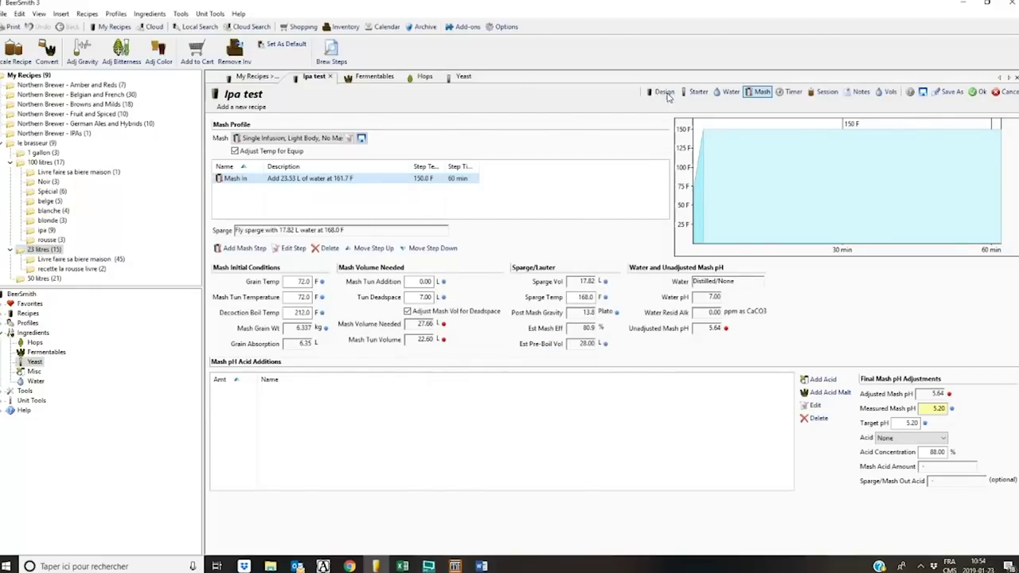
pyautogui.click(666, 93)
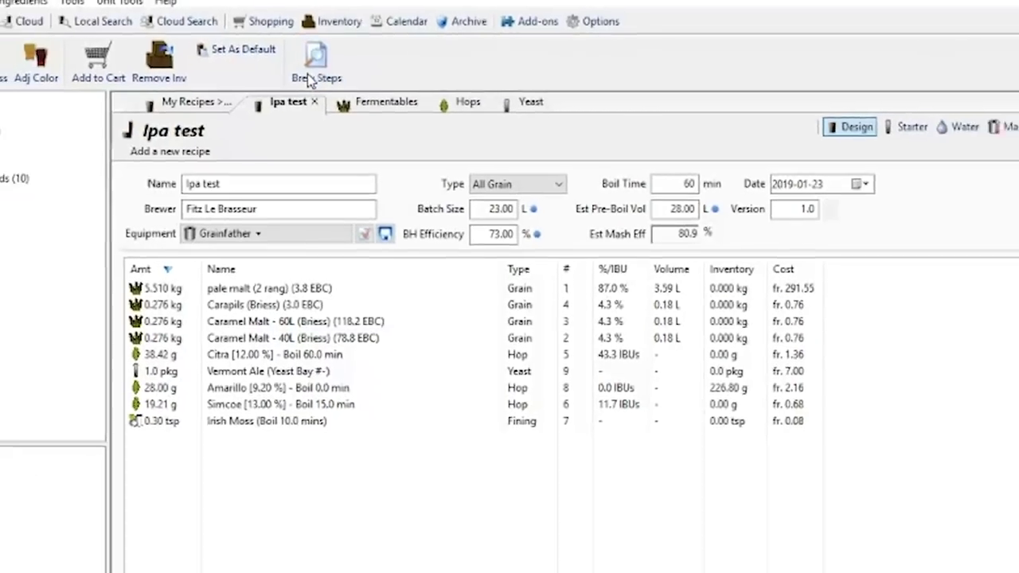
# Step: Generate the recipe's brew steps sheet and examine its summary of batch size, boil and fermentation
pyautogui.click(307, 74)
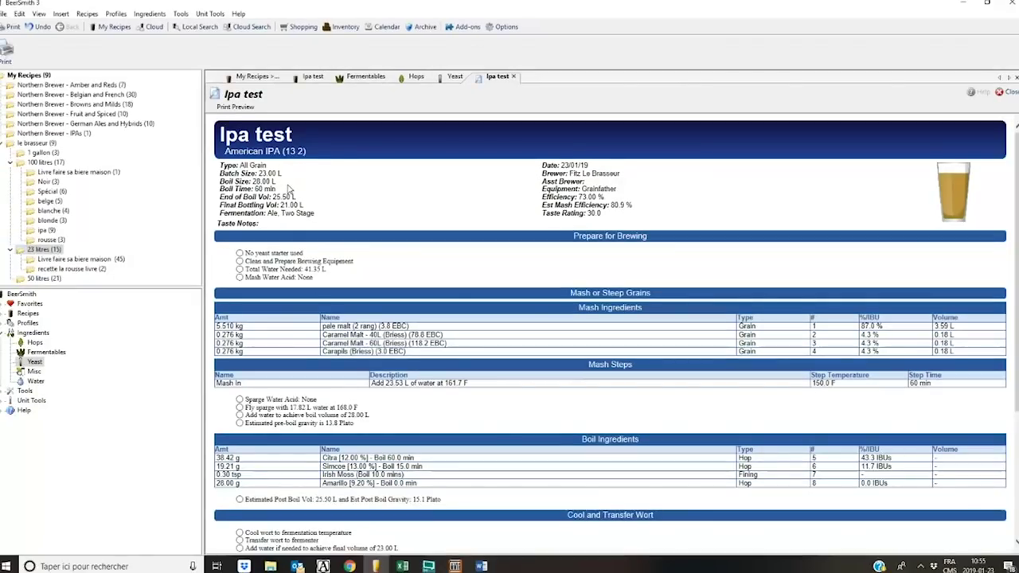
pyautogui.scroll(-3, 292, 223)
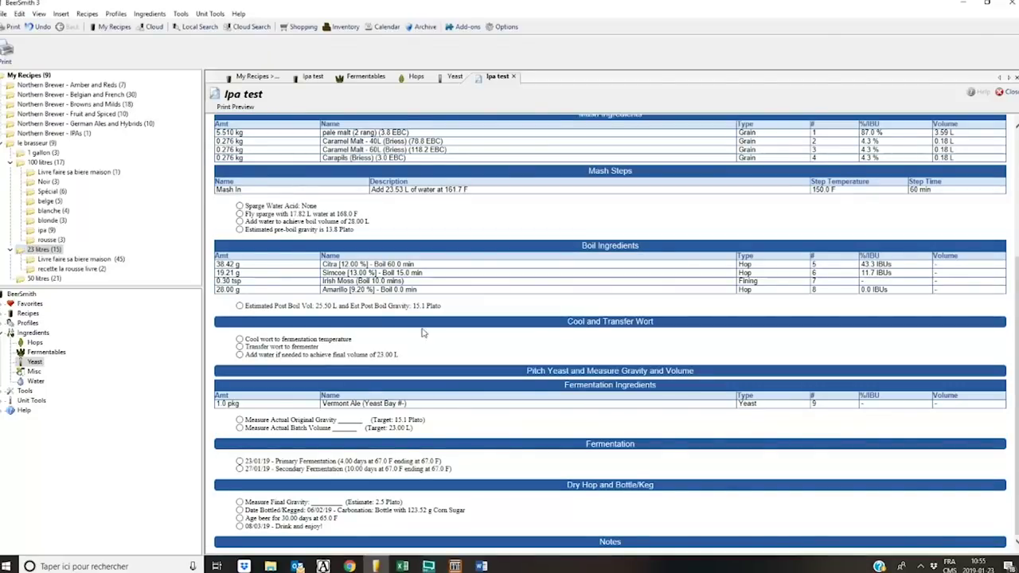
pyautogui.scroll(3, 462, 422)
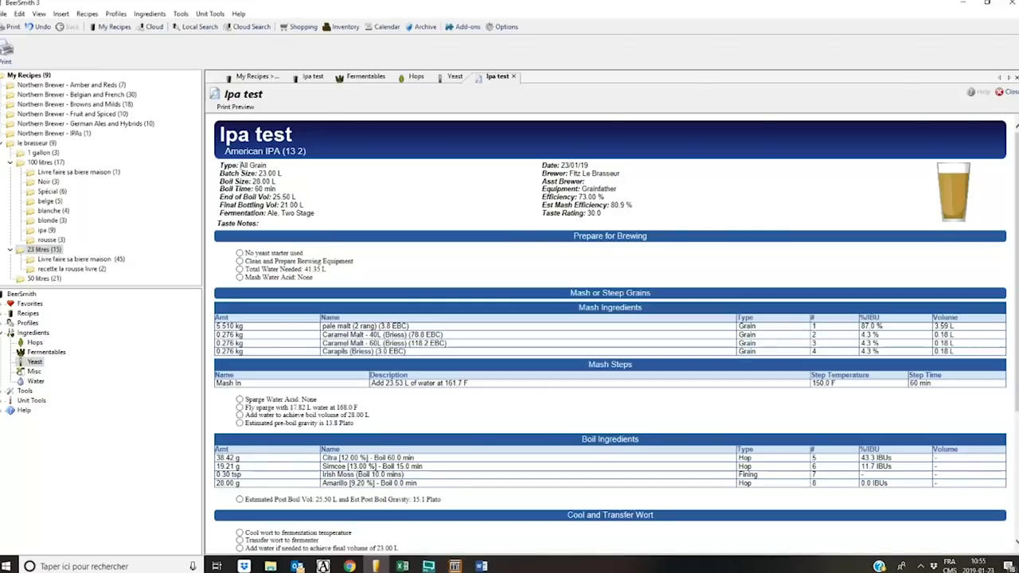
pyautogui.moveTo(238, 166); pyautogui.dragTo(315, 213)
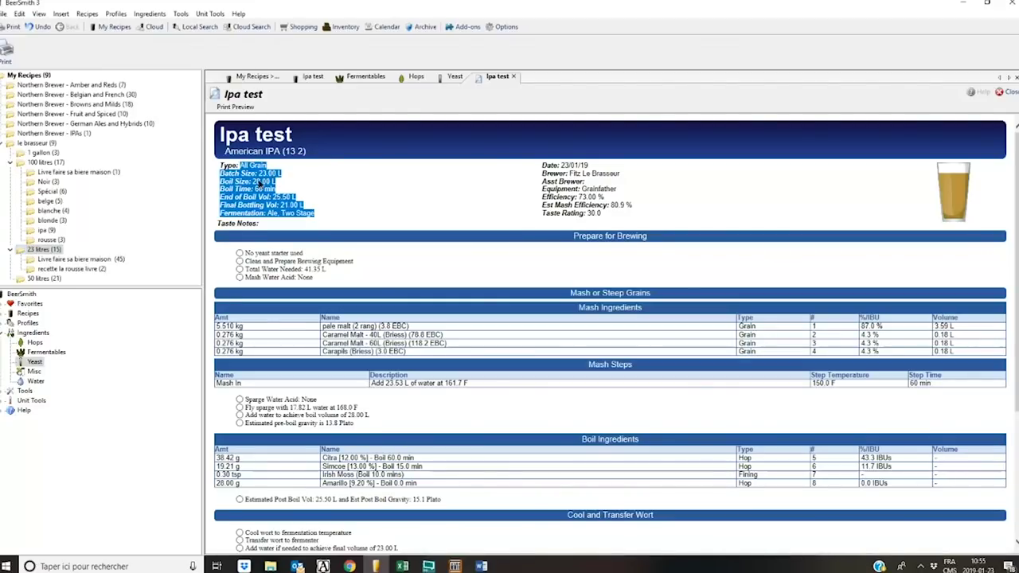
pyautogui.click(259, 183)
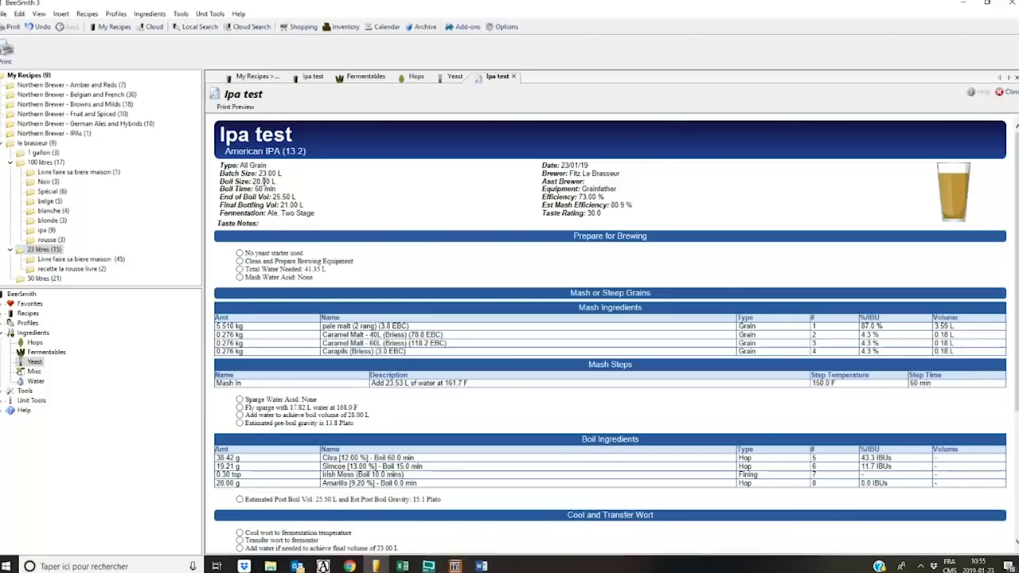
# Step: Examine the water addition, step temperature and step time of the mash step in the brew steps sheet
pyautogui.scroll(-3, 359, 203)
pyautogui.moveTo(237, 194); pyautogui.dragTo(469, 191)
pyautogui.scroll(-1, 371, 214)
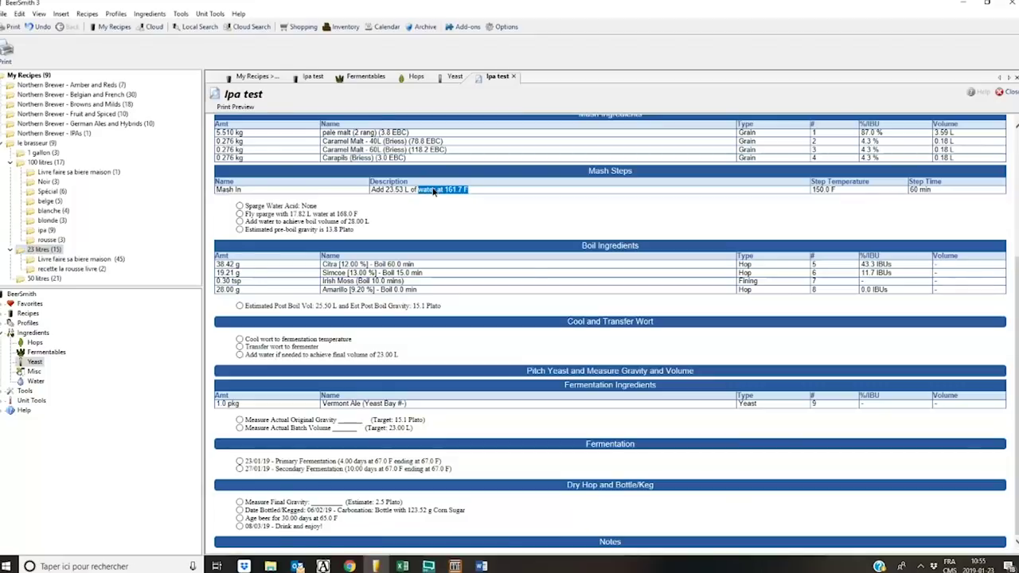
pyautogui.moveTo(834, 192); pyautogui.dragTo(810, 192)
pyautogui.moveTo(936, 191); pyautogui.dragTo(910, 194)
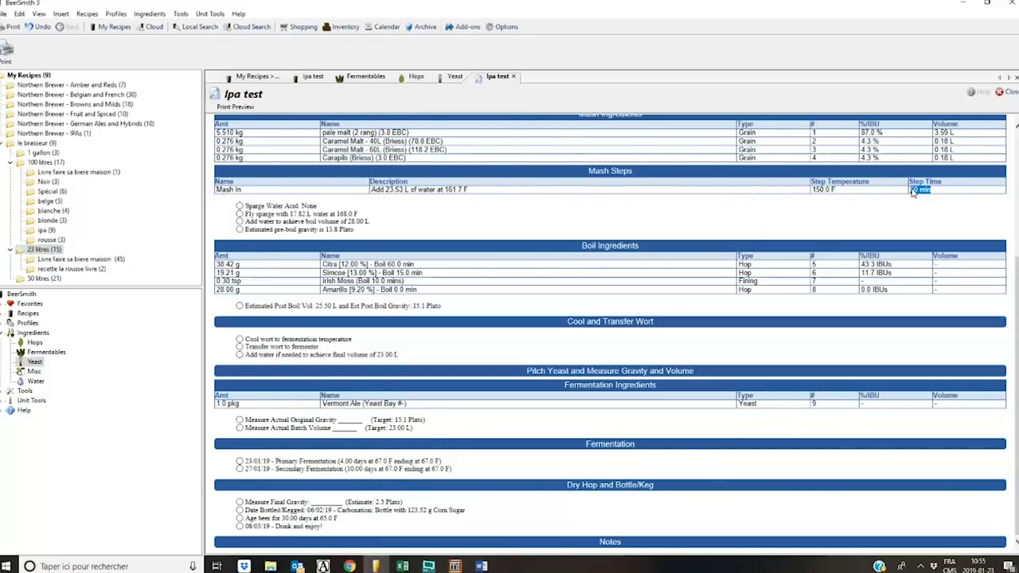